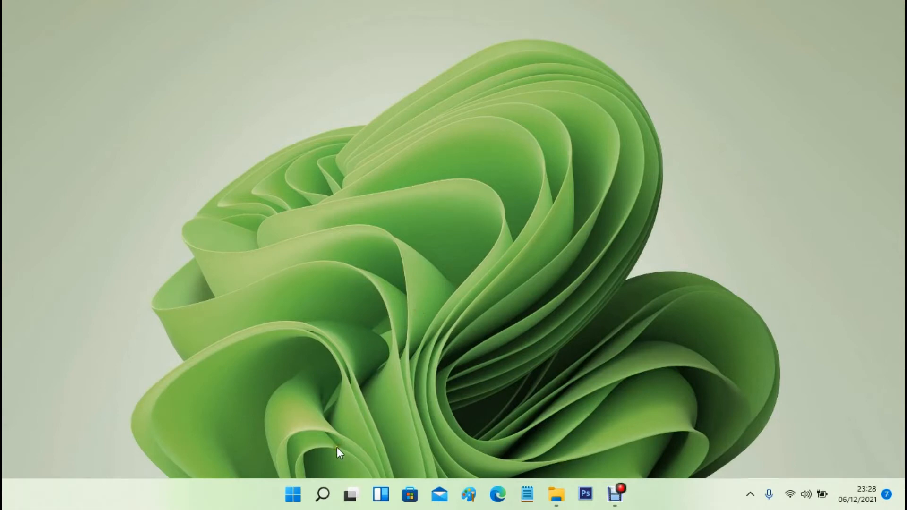
Open the Performance Options from the advanced system settings and place the dialog beside System Properties.
left_click(322, 494)
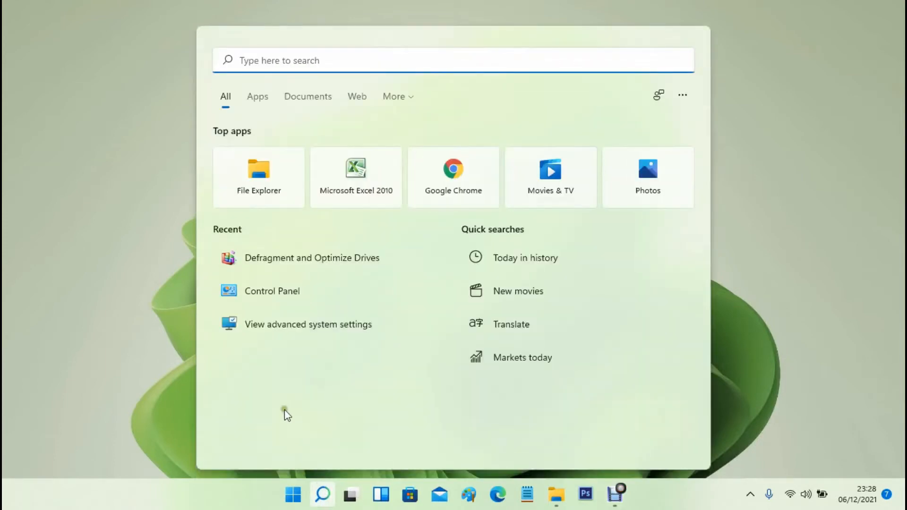
left_click(321, 325)
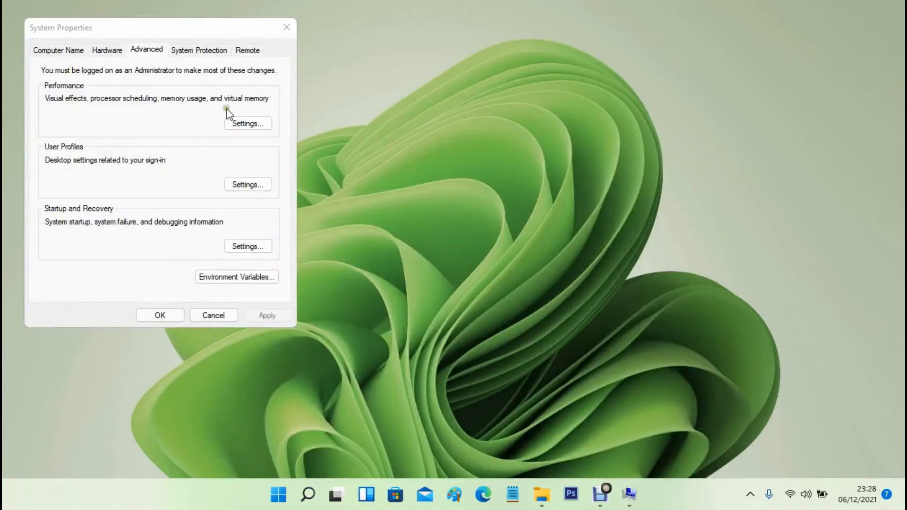
left_click(247, 123)
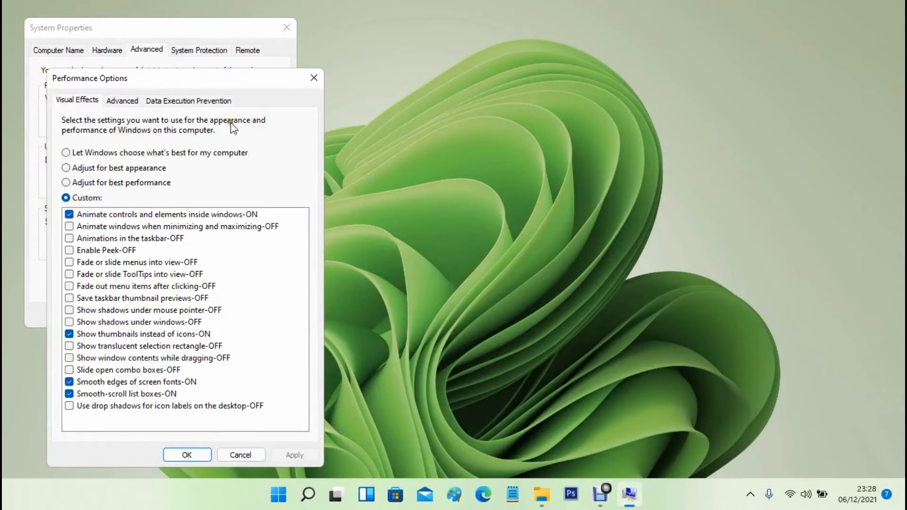
left_click_drag(205, 81, 500, 63)
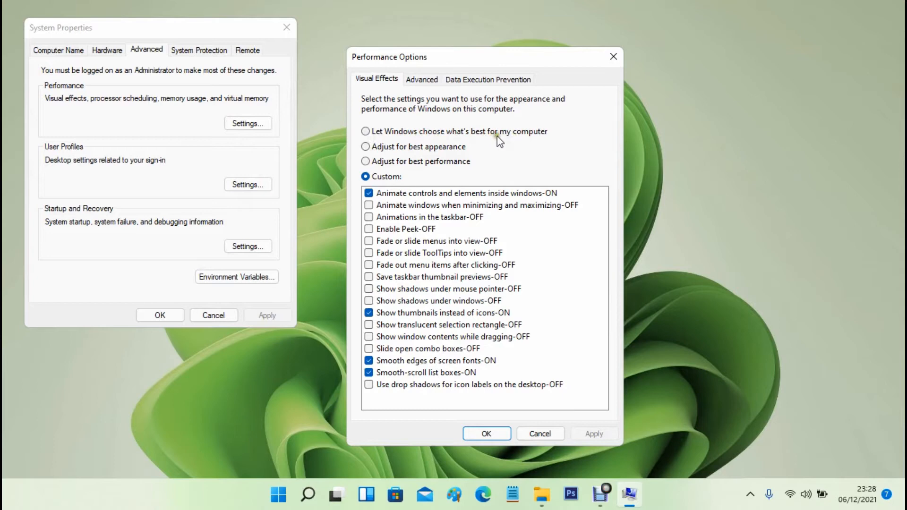
Start from the best appearance preset, switch to Custom, and turn off the animations for controls, for minimizing and maximizing windows, and in the taskbar.
left_click(366, 132)
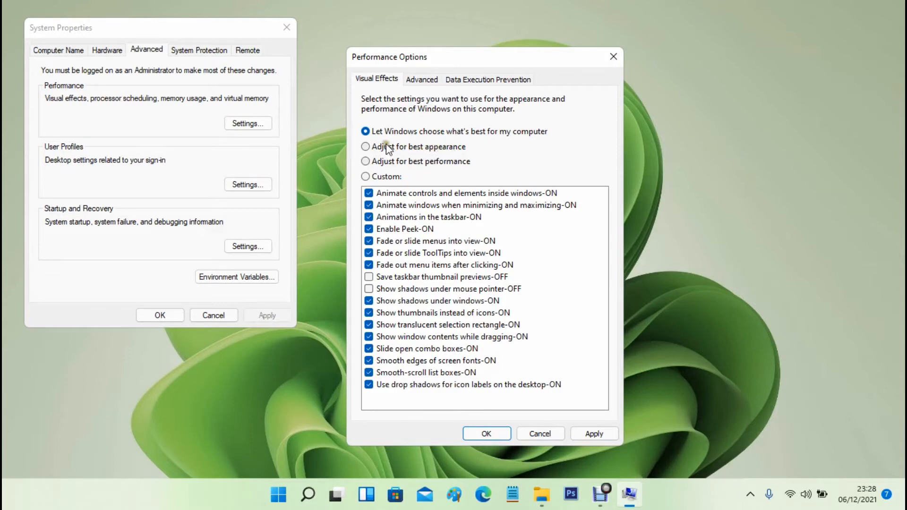
left_click(366, 147)
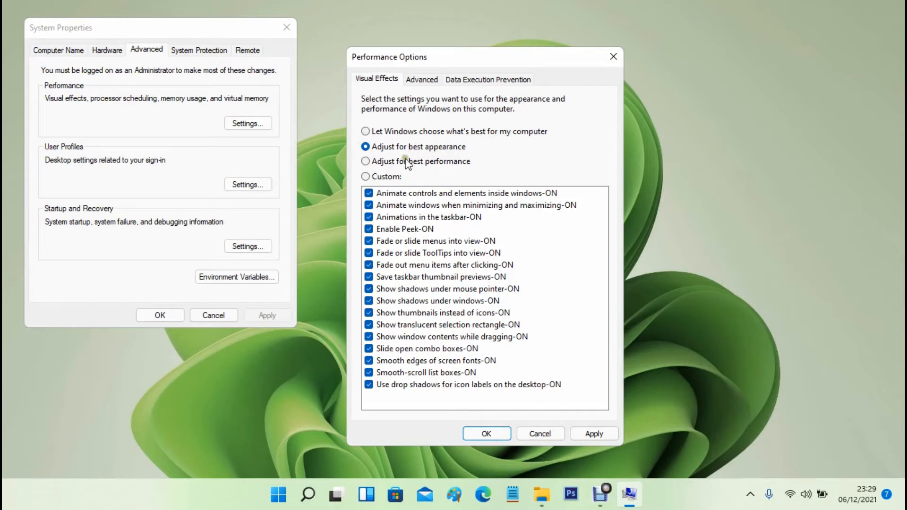
left_click(367, 177)
left_click(369, 193)
left_click(369, 206)
left_click(368, 217)
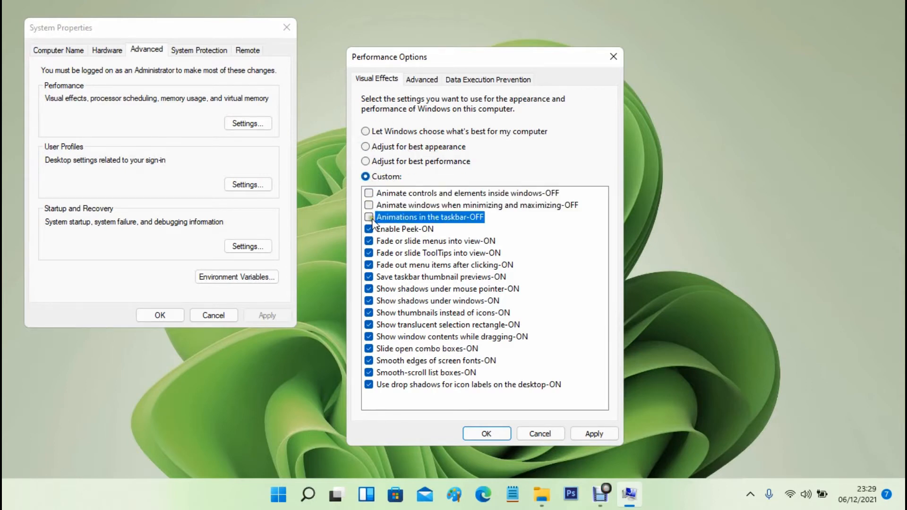
Turn off Peek, menu and ToolTip fading, menu item fade-out, saved taskbar thumbnail previews, and the shadows under the mouse pointer and windows.
left_click(368, 229)
left_click(369, 240)
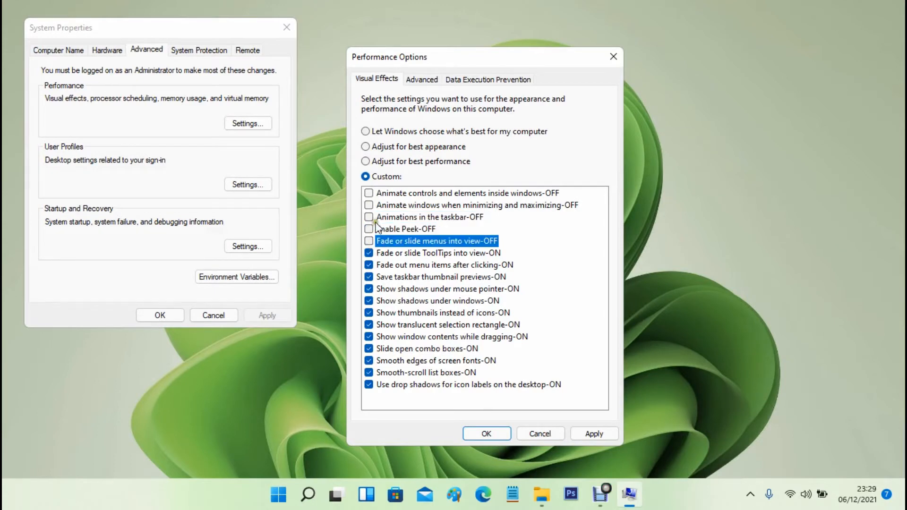
left_click(369, 253)
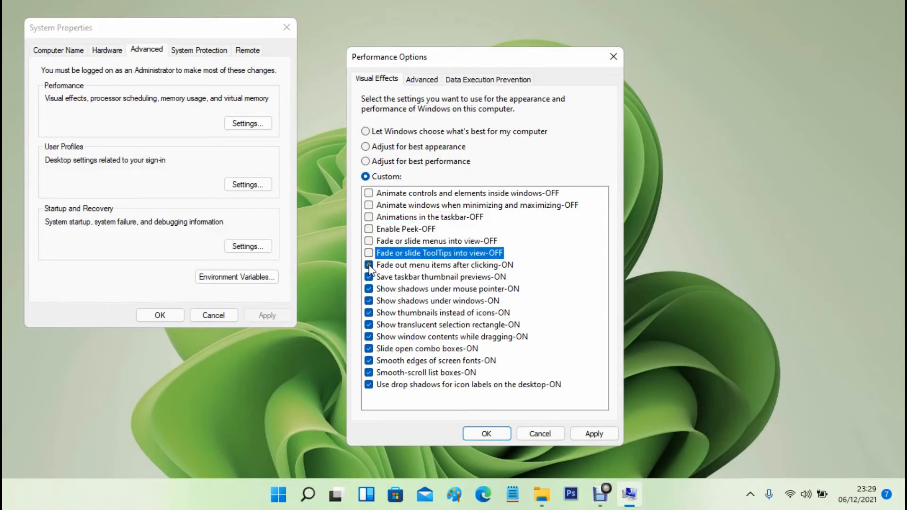
left_click(369, 276)
left_click(369, 265)
left_click(368, 288)
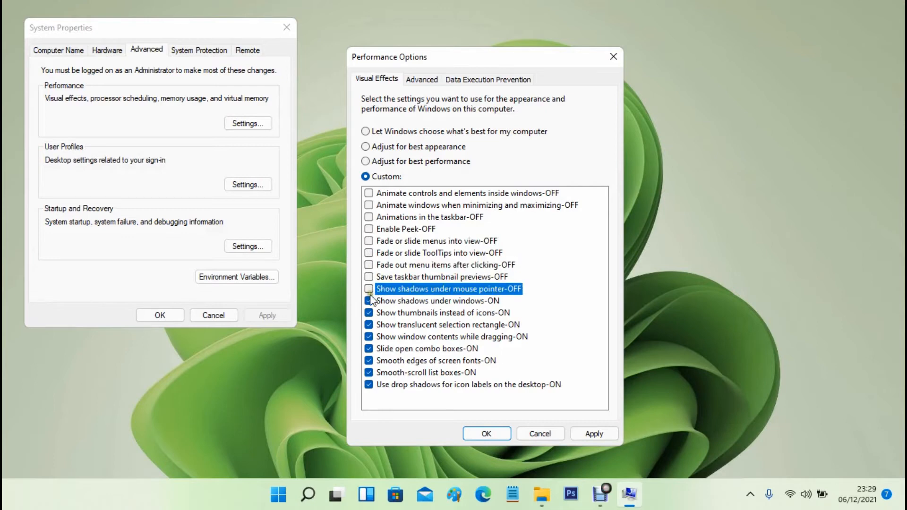
left_click(369, 301)
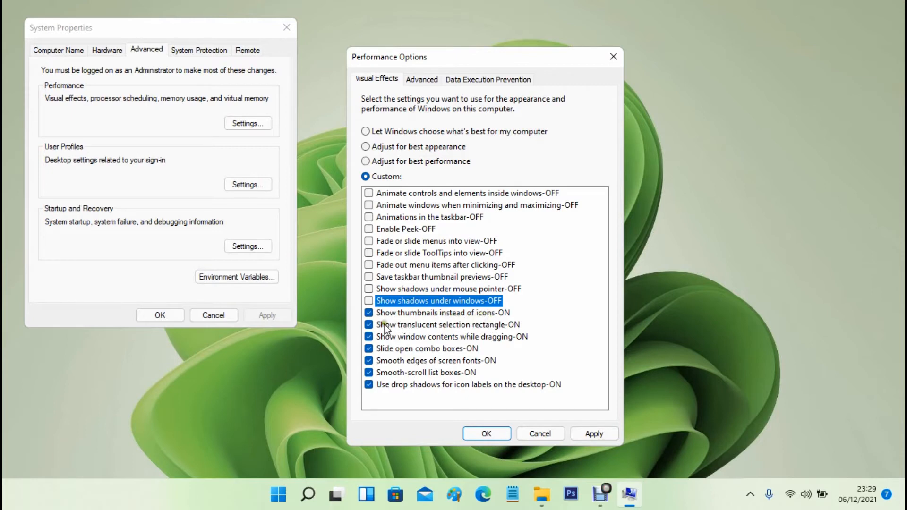
Turn off the translucent selection rectangle, window contents while dragging, sliding combo boxes, smooth-scroll list boxes and desktop icon label shadows.
left_click(369, 325)
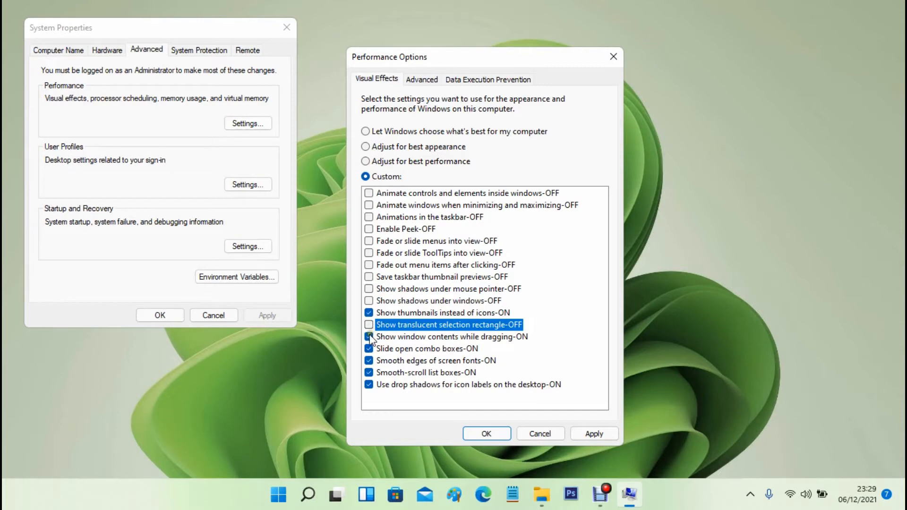
left_click(368, 336)
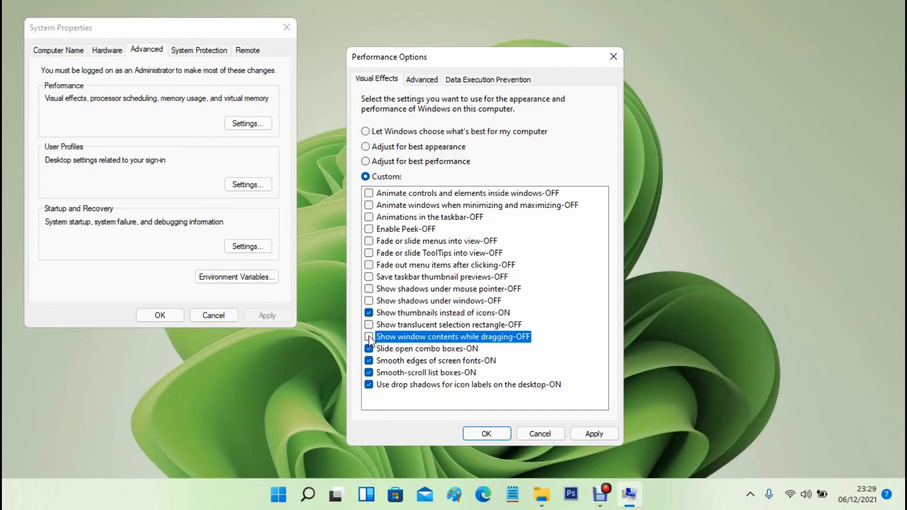
left_click(369, 348)
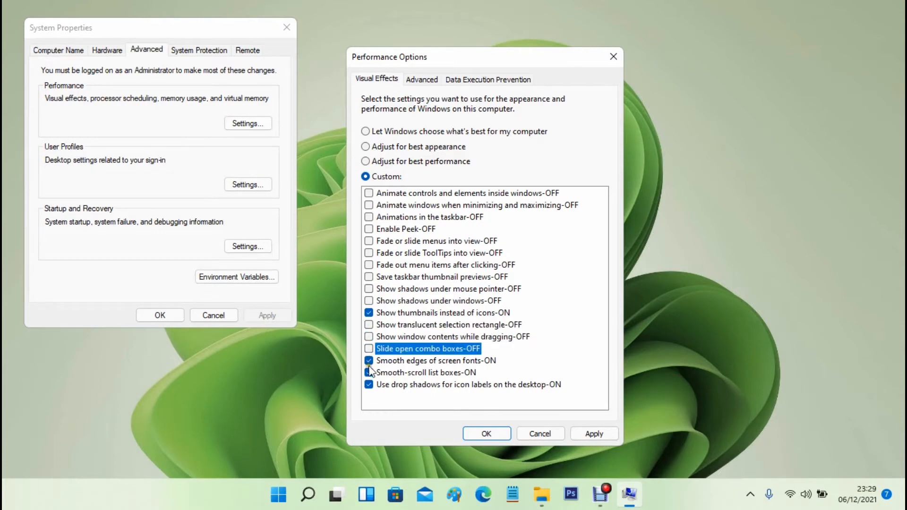
left_click(368, 373)
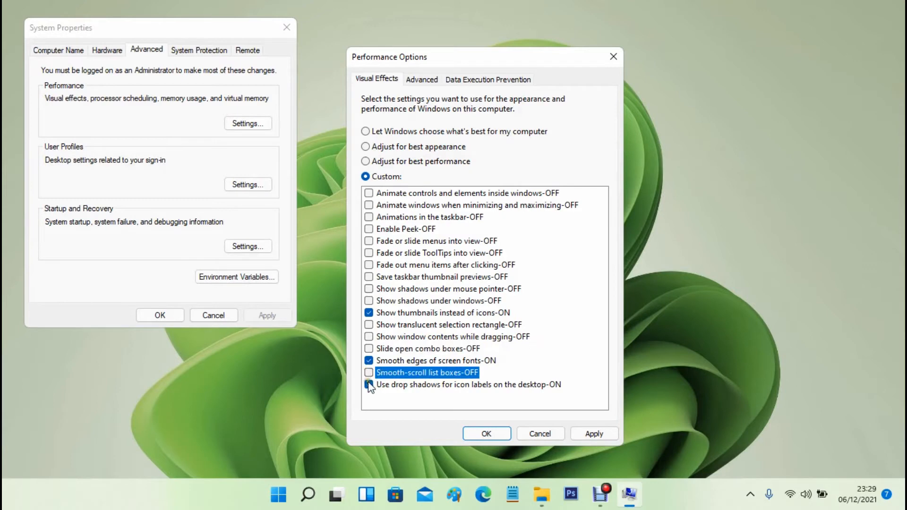
left_click(368, 384)
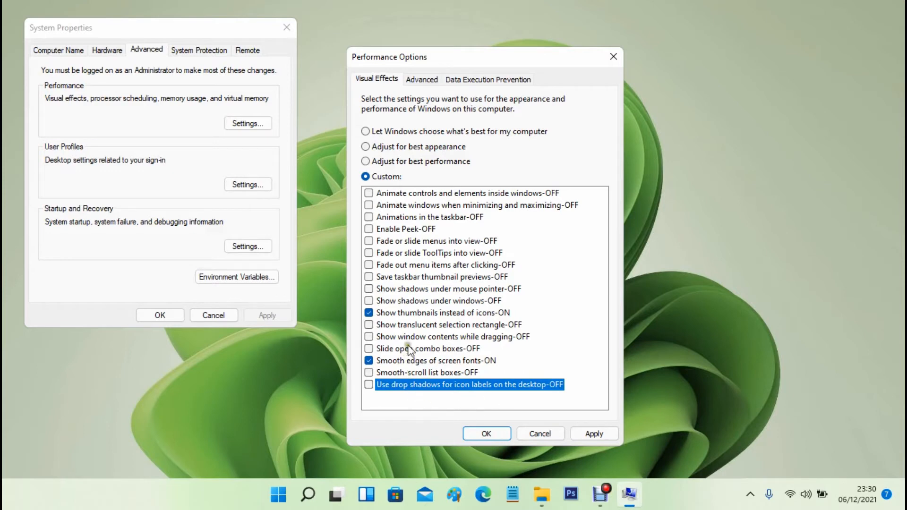
Apply the custom visual effects and close both Performance Options and System Properties.
left_click(590, 432)
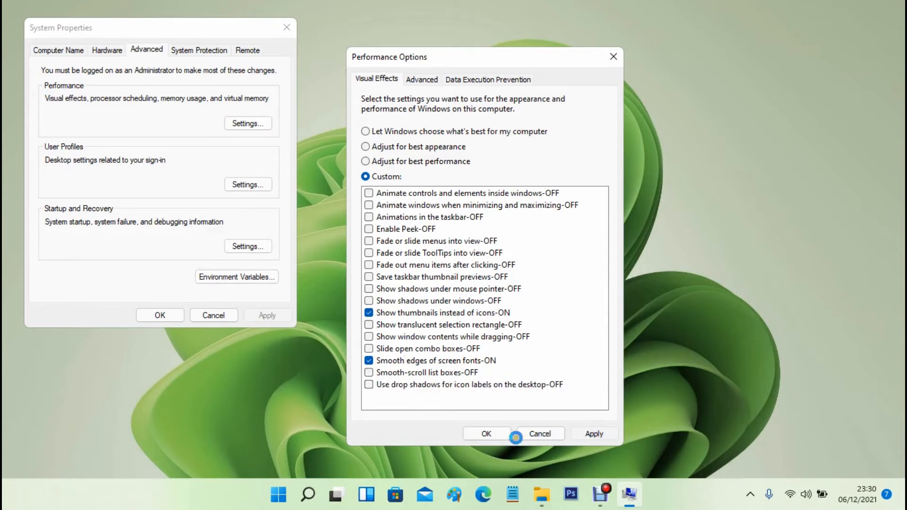
left_click(490, 434)
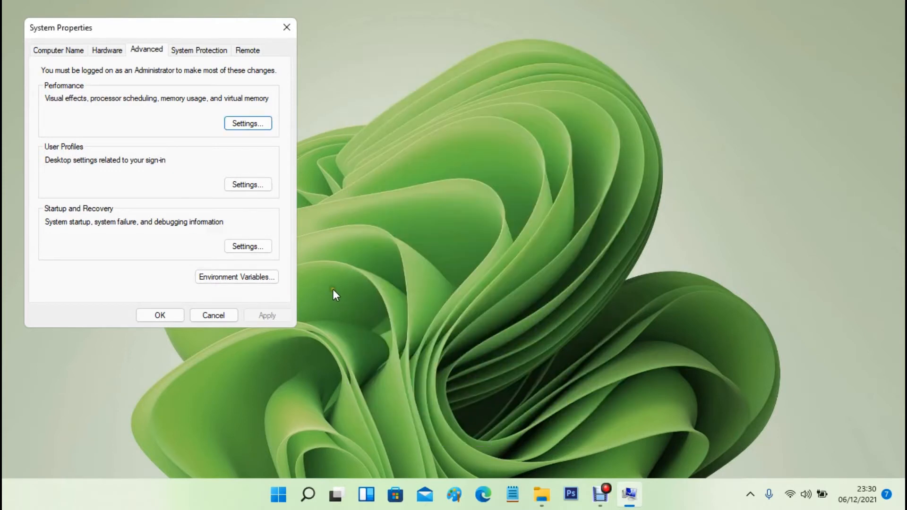
left_click(286, 27)
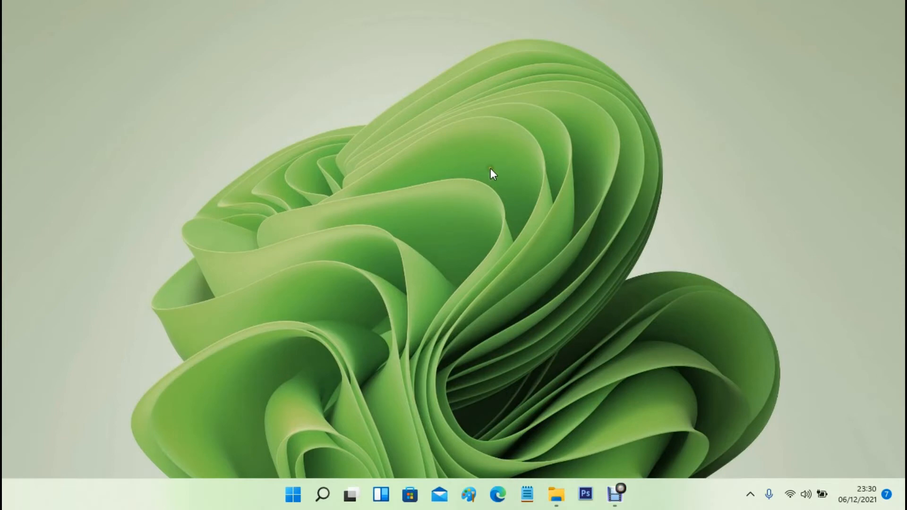
Open Defragment and Optimize Drives and start optimizing drive C:.
left_click(322, 494)
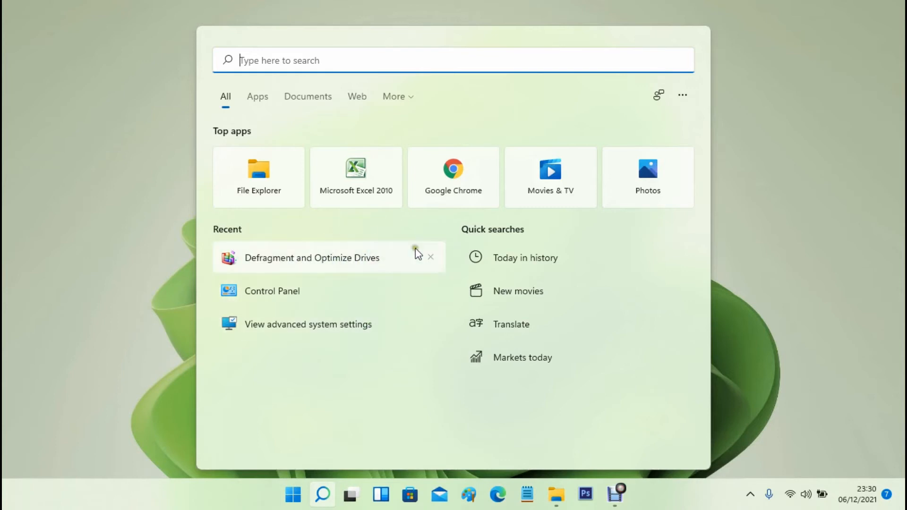
left_click(336, 264)
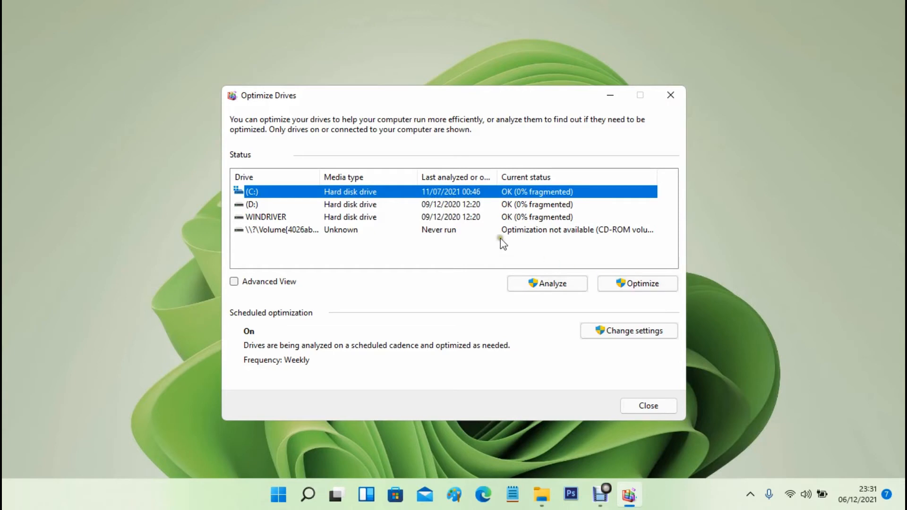
left_click(415, 204)
left_click(413, 193)
left_click(620, 280)
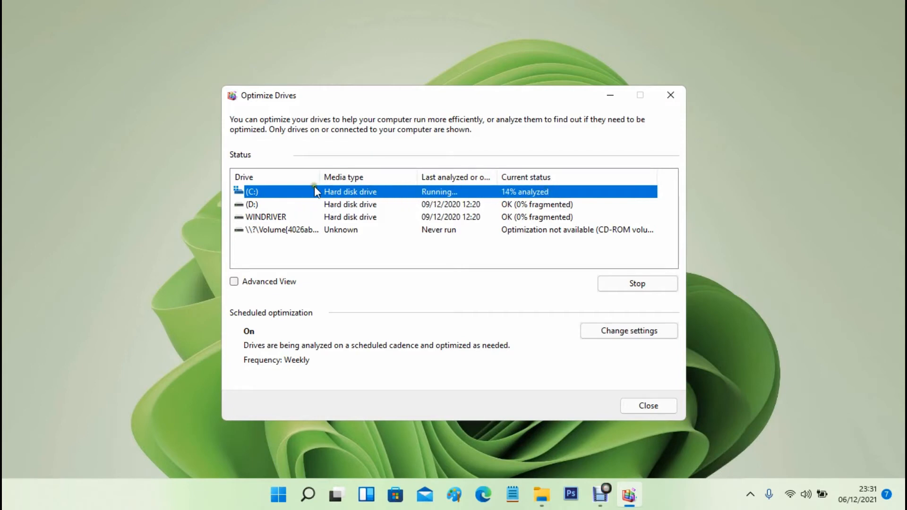
Review the frequency choices of the scheduled drive optimization, keep Weekly, and leave the schedule settings without saving.
left_click(341, 205)
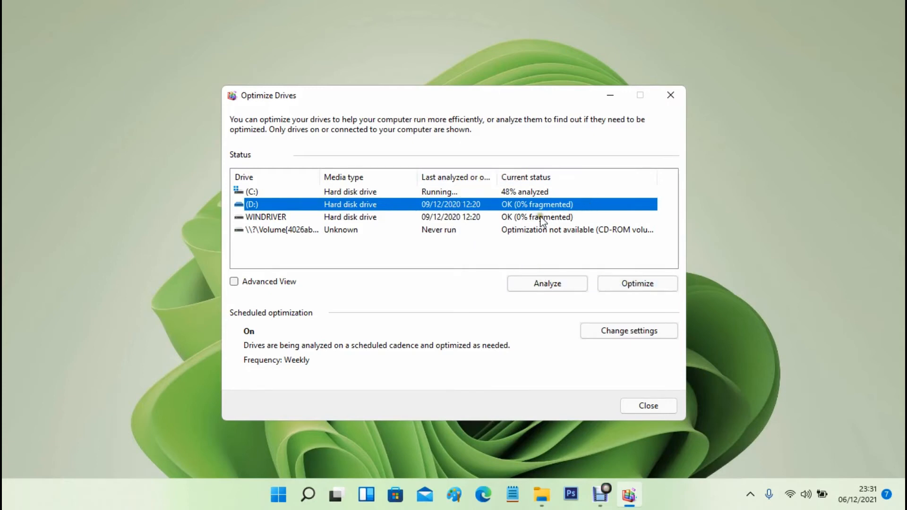
left_click(633, 331)
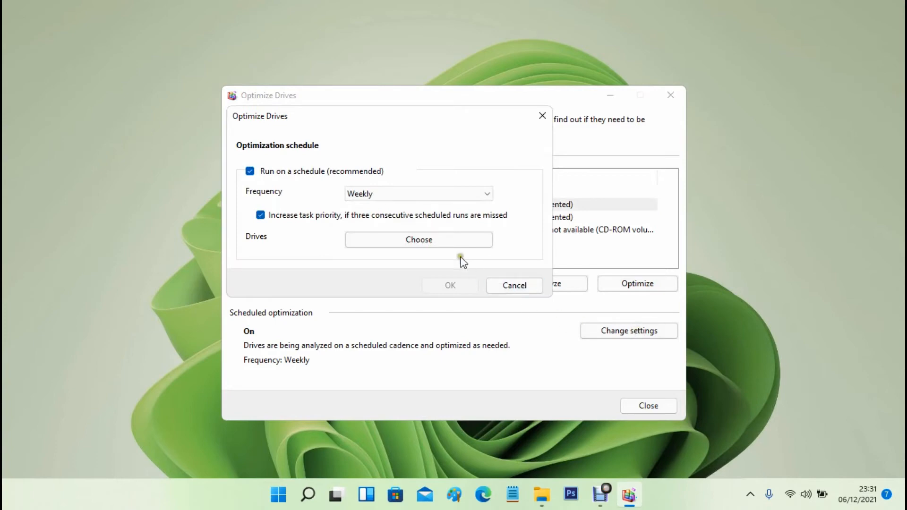
left_click(464, 199)
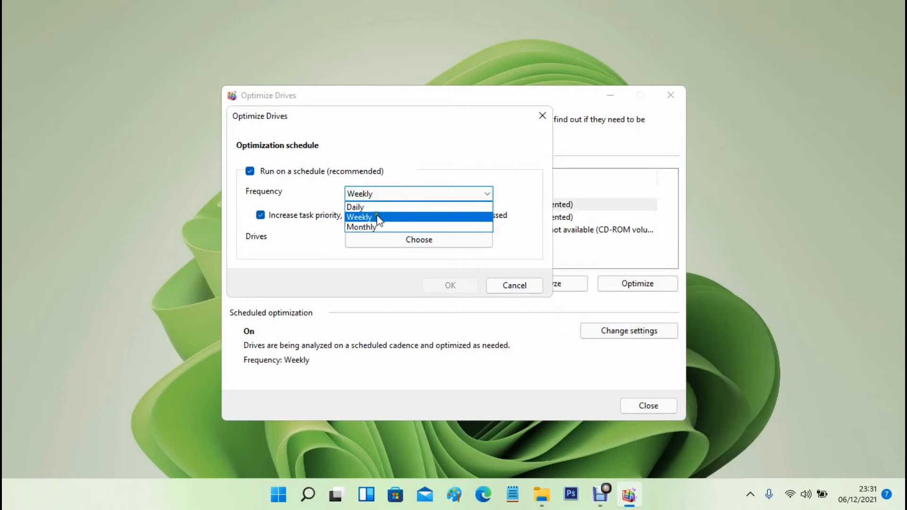
left_click(490, 193)
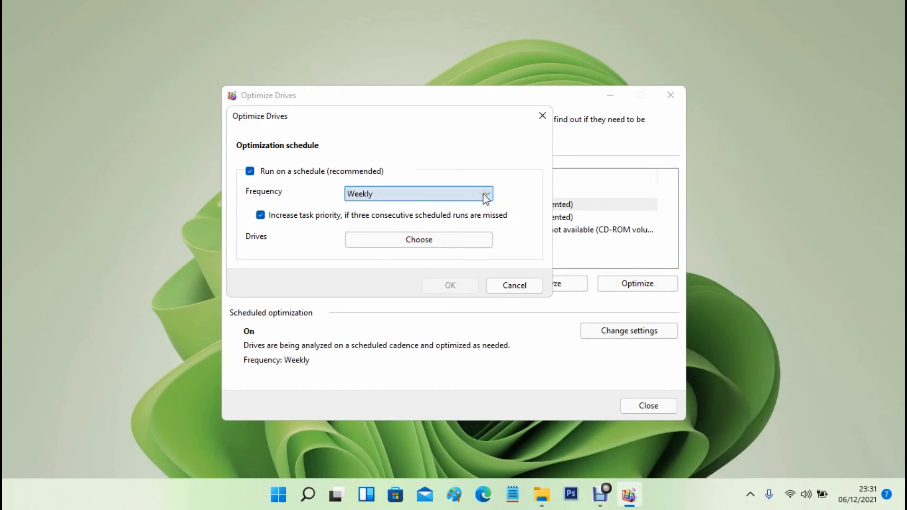
left_click(485, 199)
left_click(382, 216)
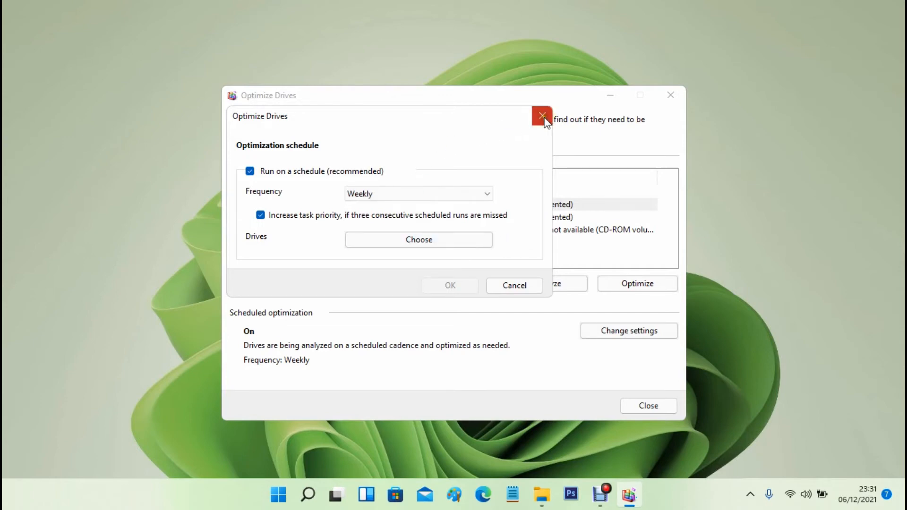
left_click(514, 286)
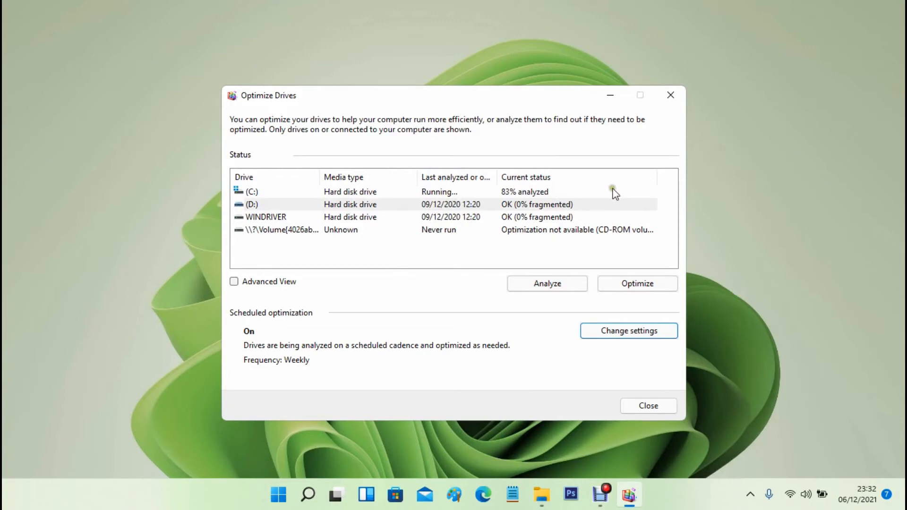
Stop the running optimization of drive C: and close Optimize Drives.
left_click(512, 191)
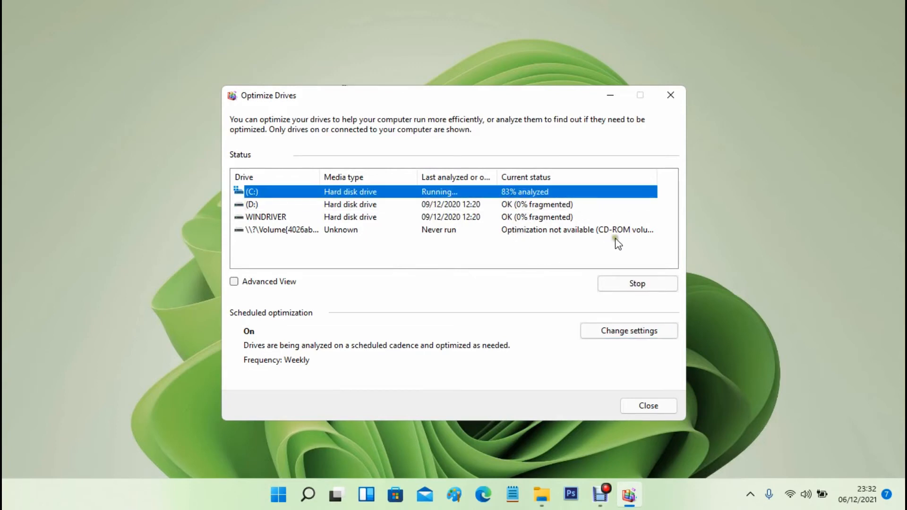
left_click(633, 283)
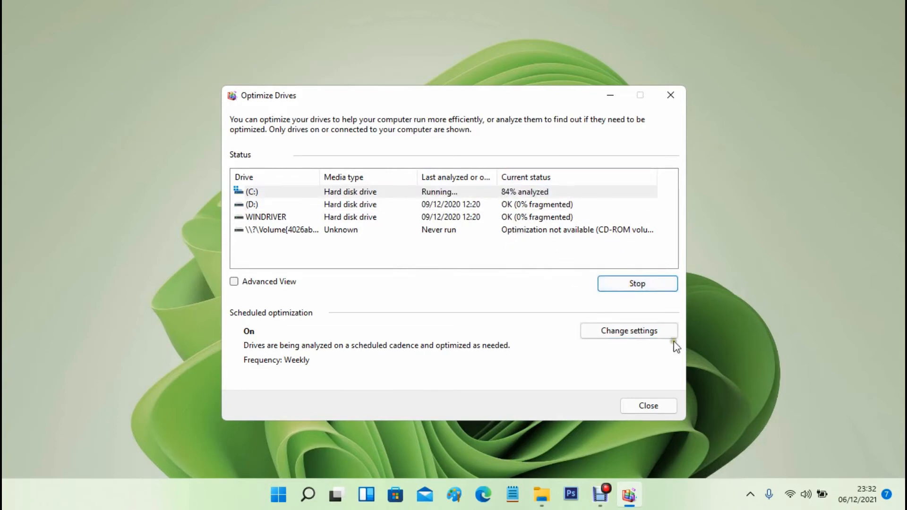
left_click(647, 407)
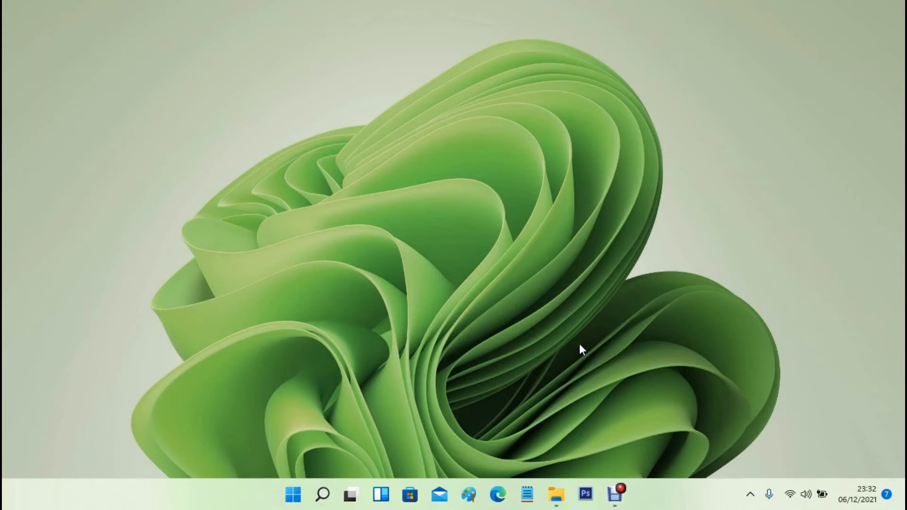
Open Task Manager and show its list of startup programs.
right_click(294, 497)
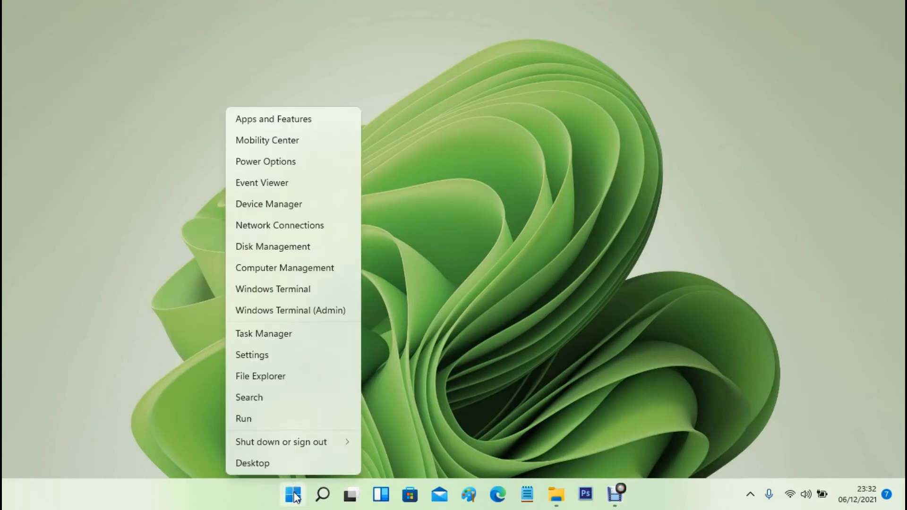
left_click(266, 333)
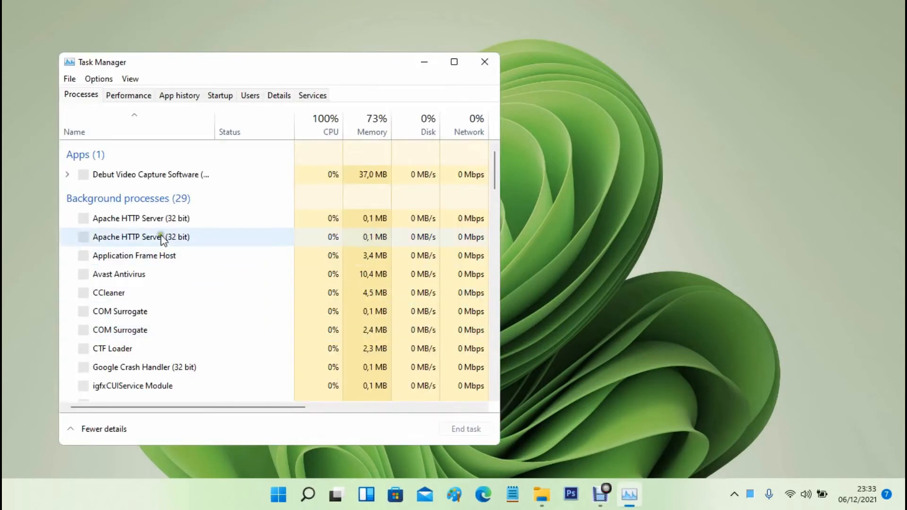
left_click(219, 97)
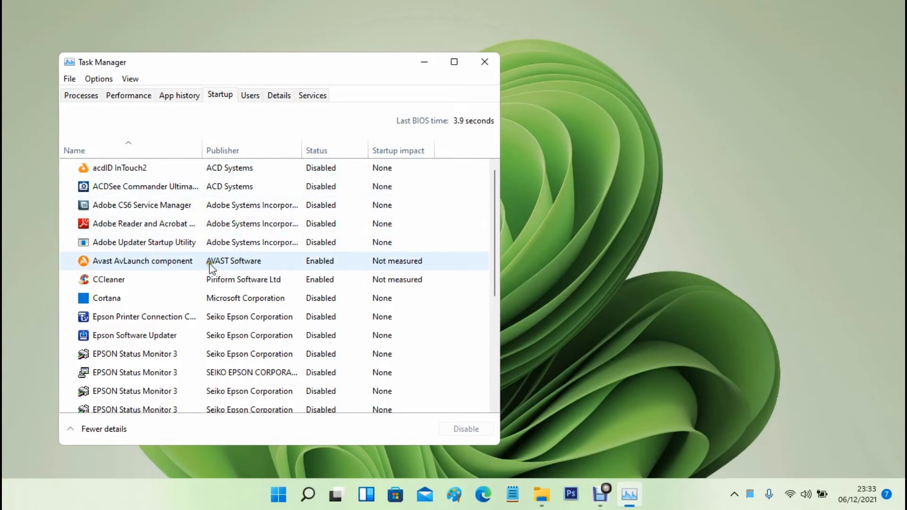
Disable CCleaner at startup and try to disable the Avast AvLaunch component as well.
left_click(186, 280)
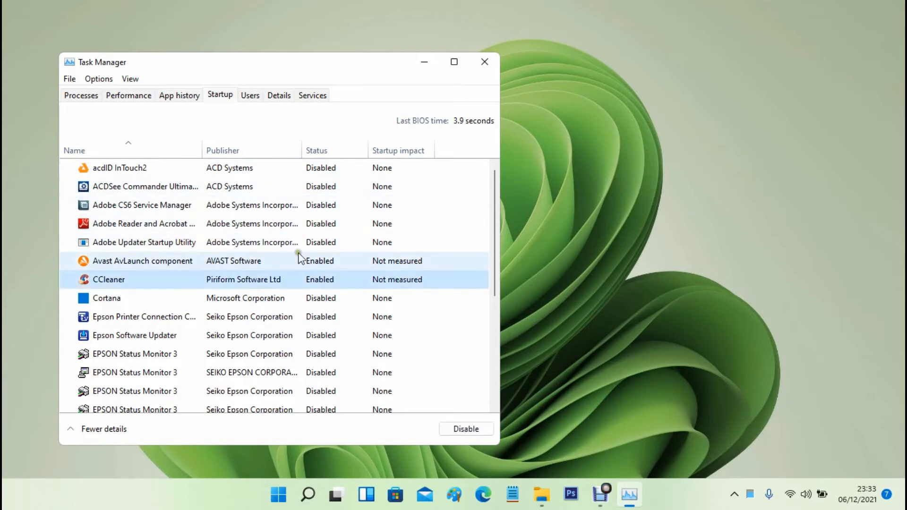
left_click(472, 431)
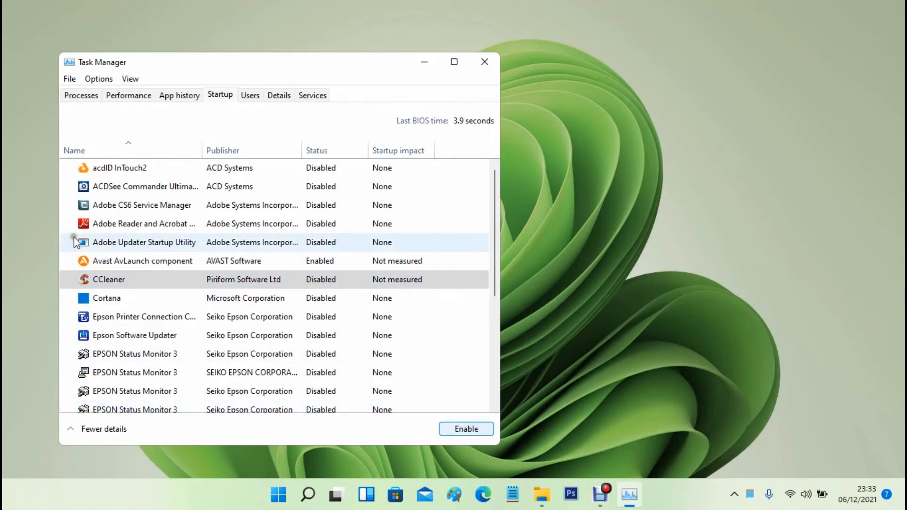
left_click(228, 261)
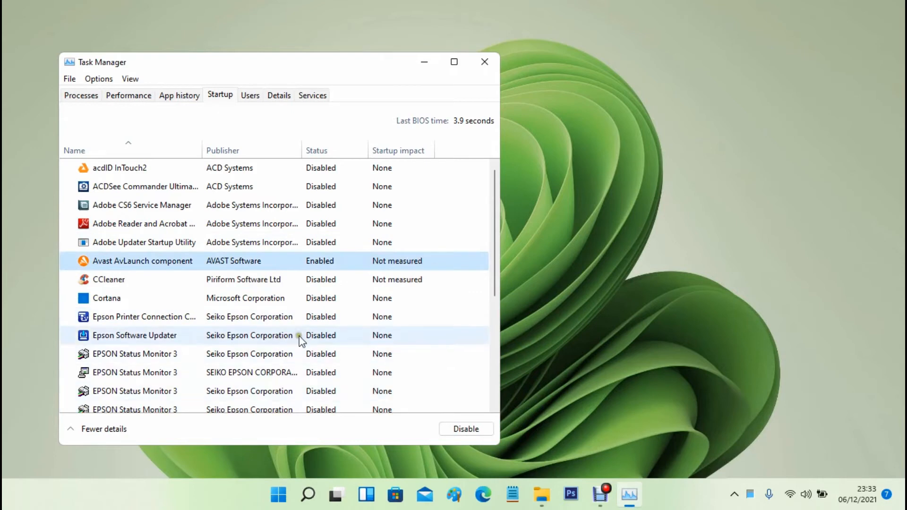
left_click(474, 436)
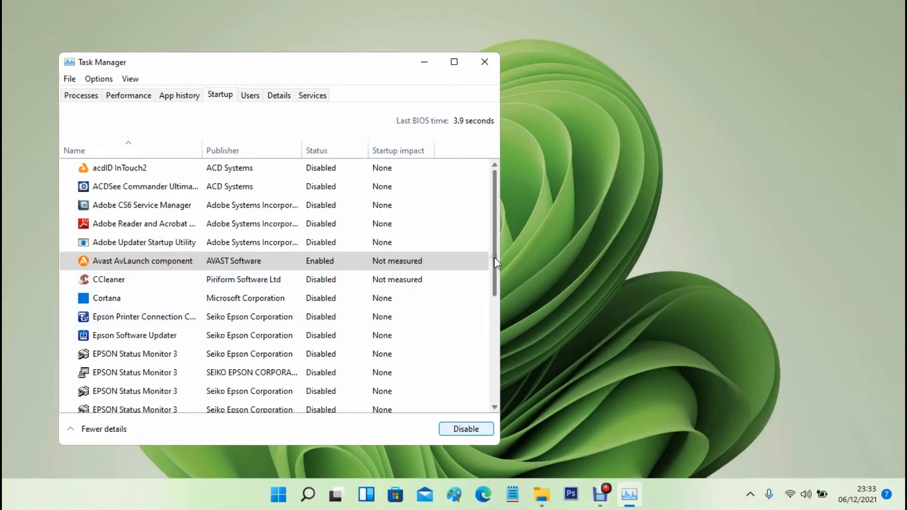
Find the enabled Microsoft Office 2010 component among the startup programs and disable it.
scroll(455, 281, "down", 1)
scroll(455, 281, "down", 1)
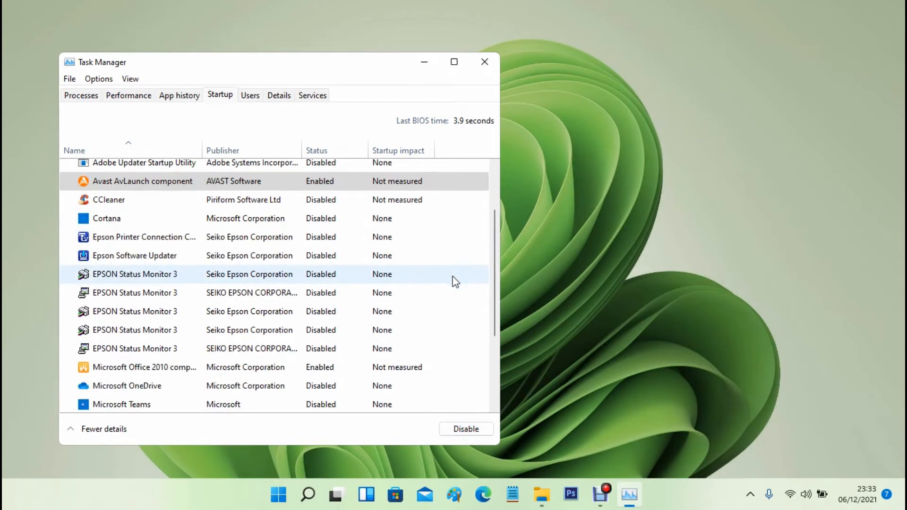
scroll(454, 281, "down", 1)
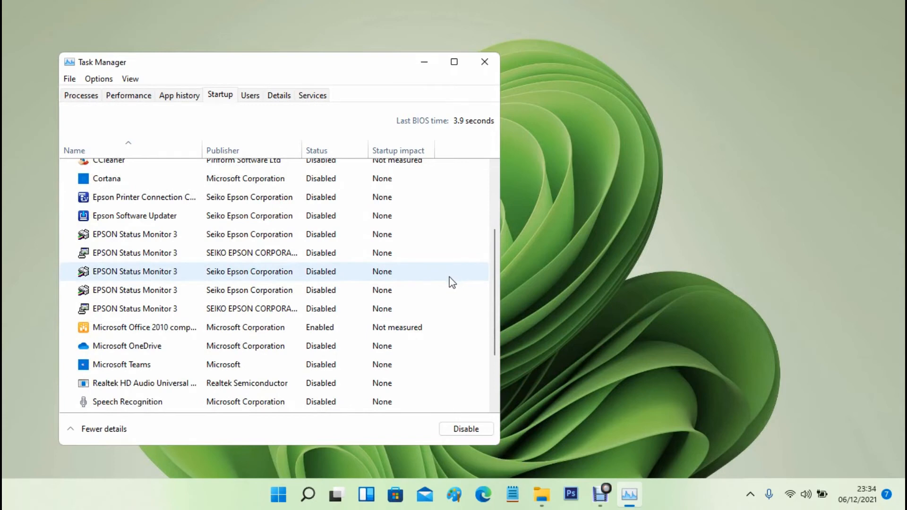
scroll(453, 282, "down", 1)
left_click(414, 276)
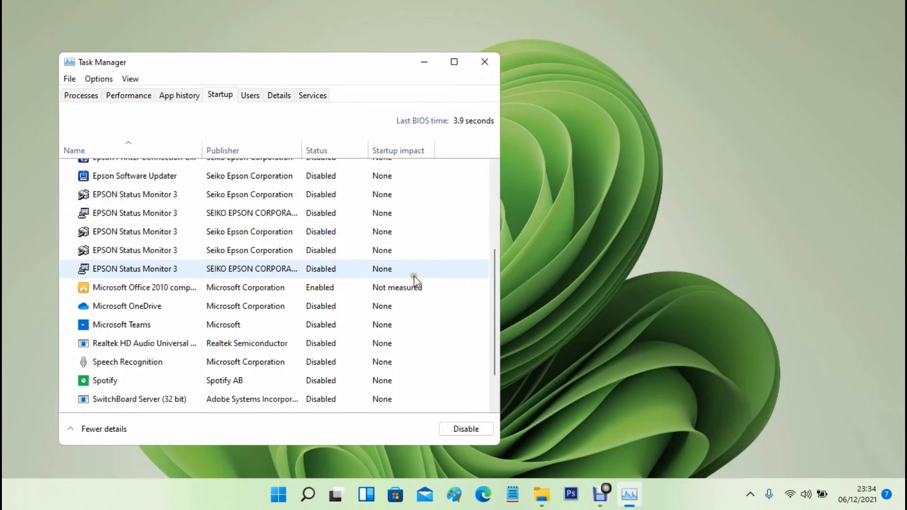
left_click(291, 282)
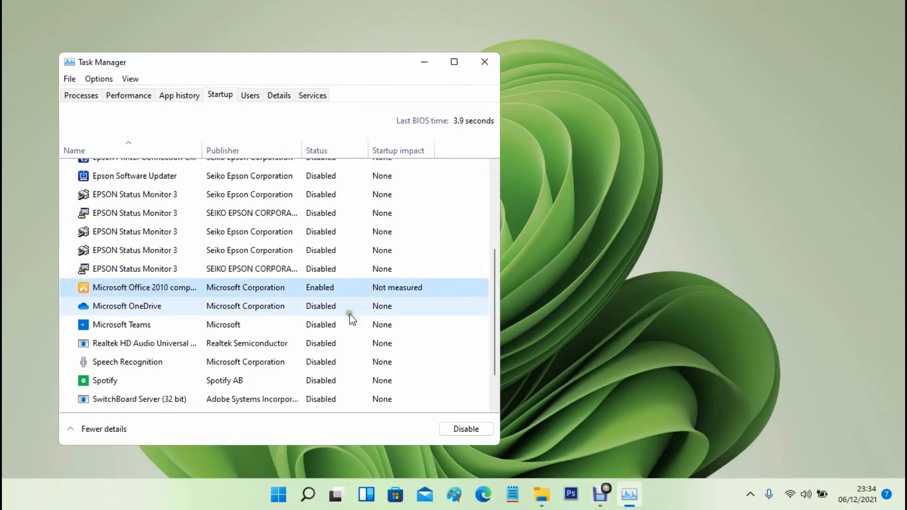
scroll(350, 320, "down", 1)
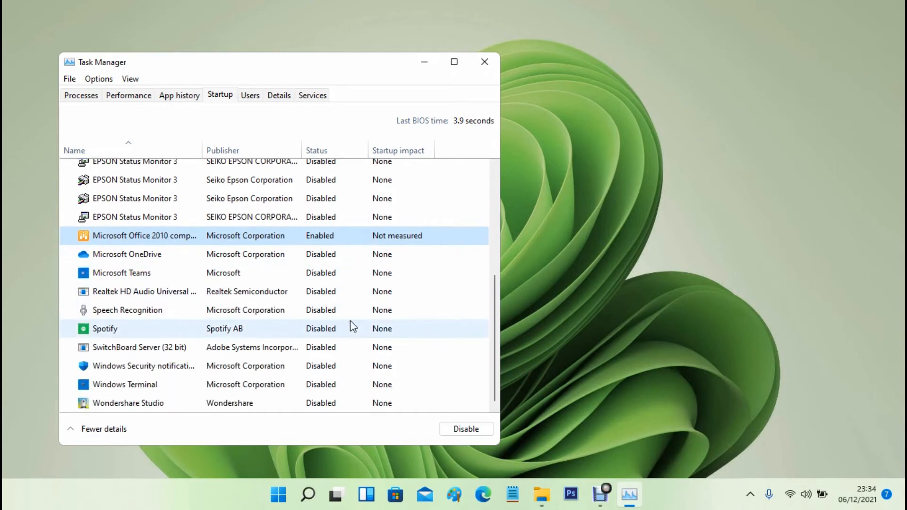
scroll(350, 320, "up", 1)
scroll(350, 324, "up", 1)
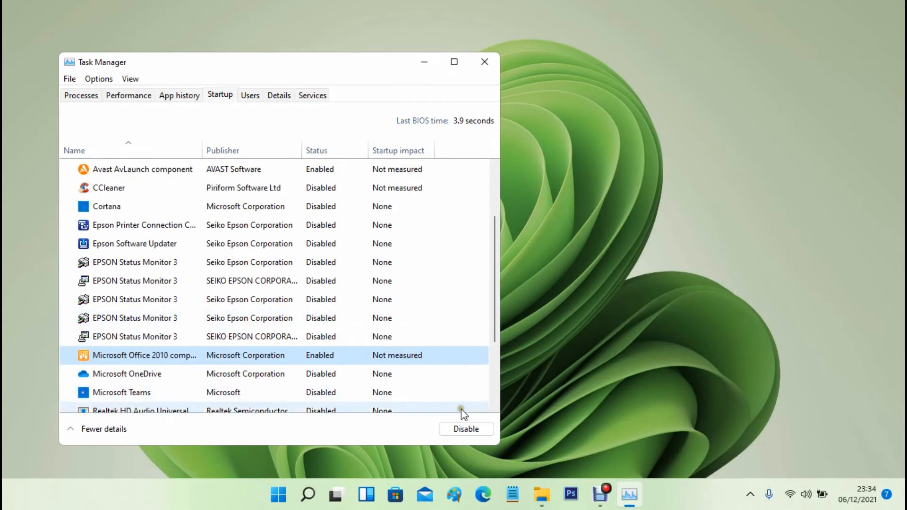
left_click(464, 431)
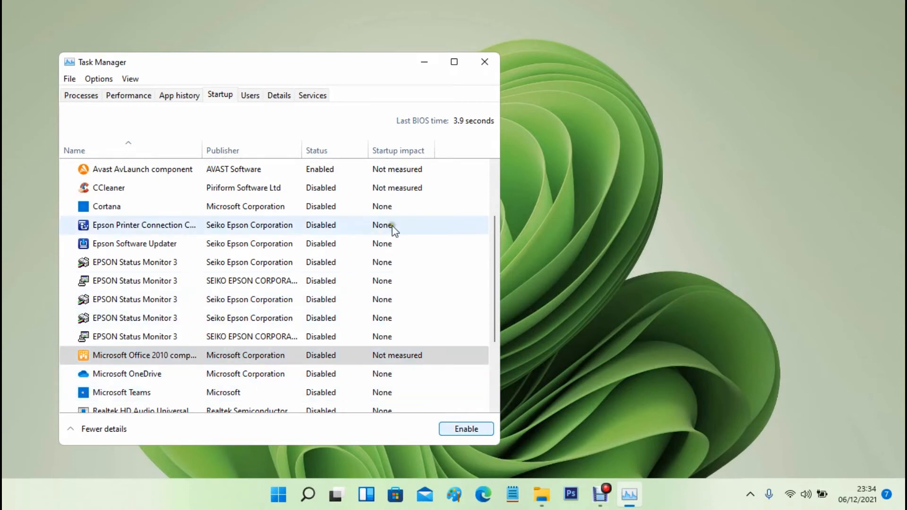
Try once more to disable the Avast AvLaunch component at startup, and close Task Manager.
left_click(320, 171)
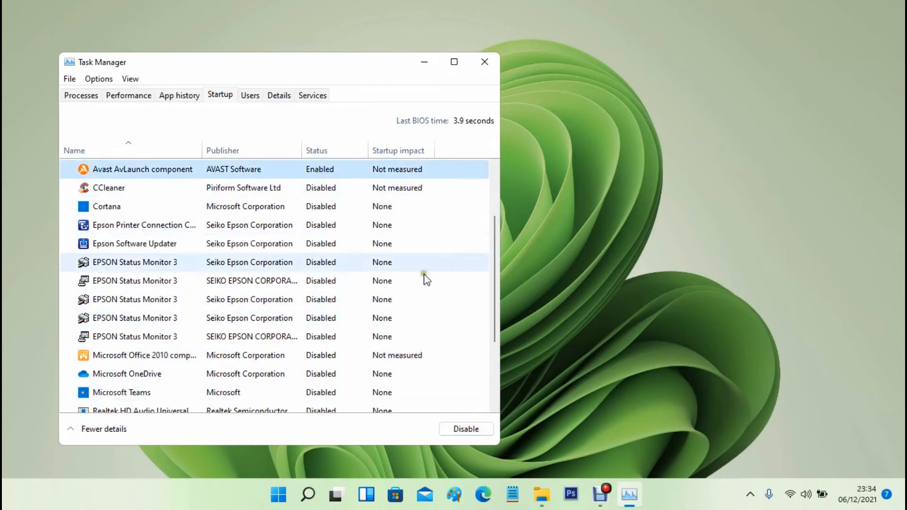
left_click(468, 428)
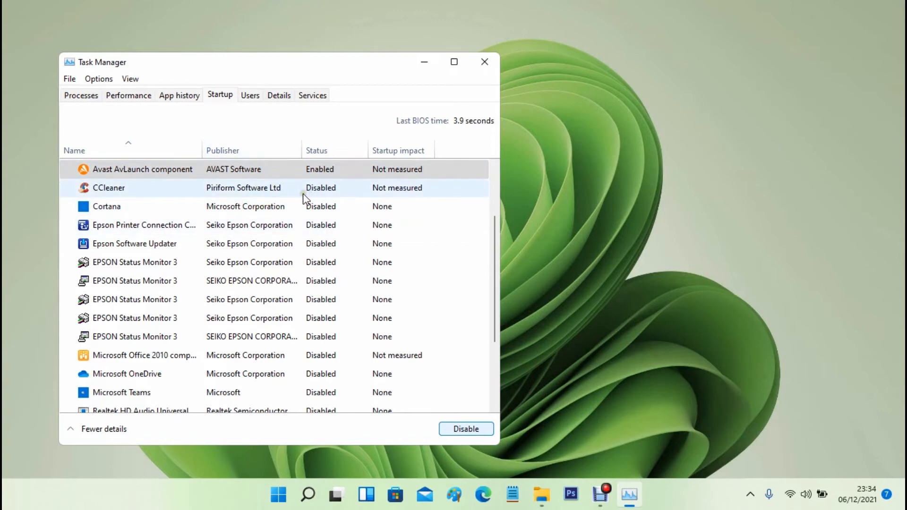
left_click(280, 171)
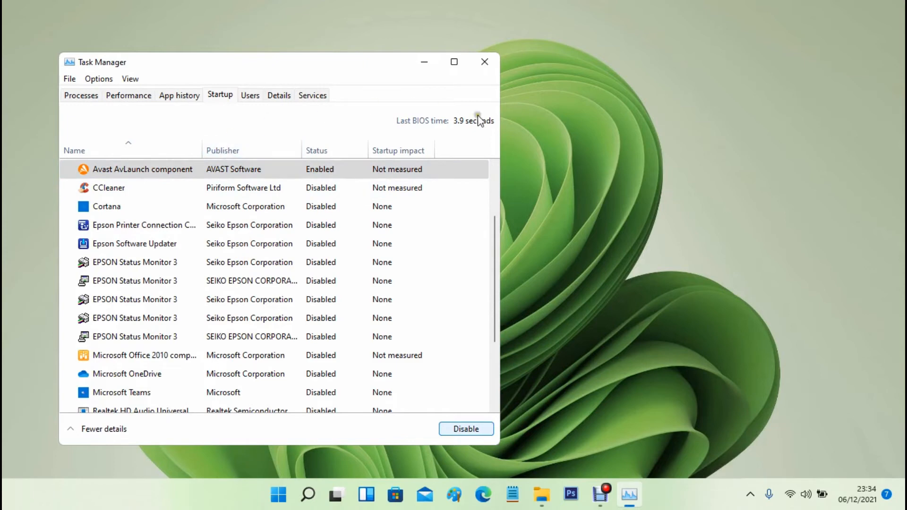
left_click(484, 62)
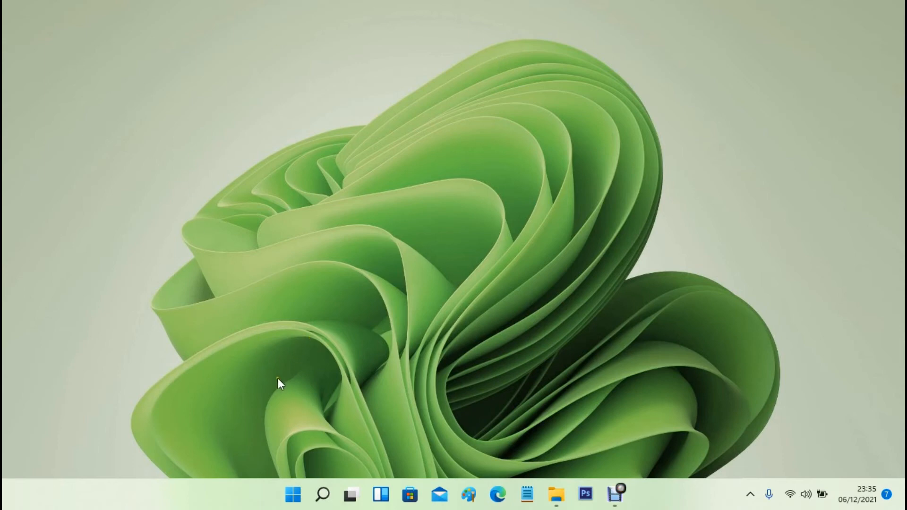
Open Windows Settings and go to the Apps & features page of the Apps category.
right_click(297, 500)
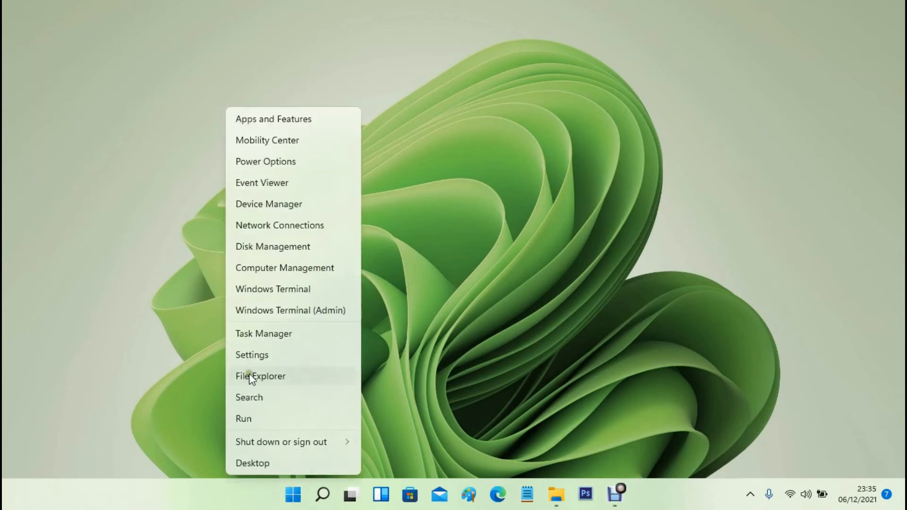
left_click(251, 356)
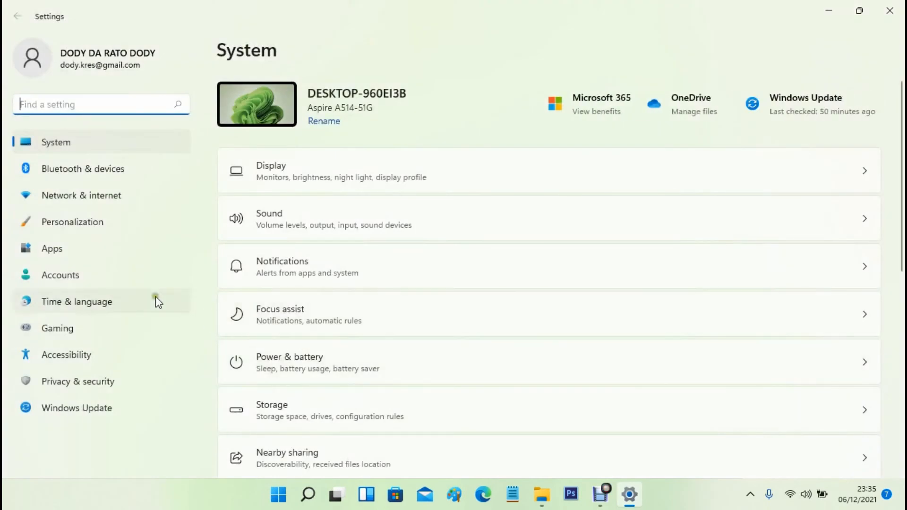
left_click(45, 248)
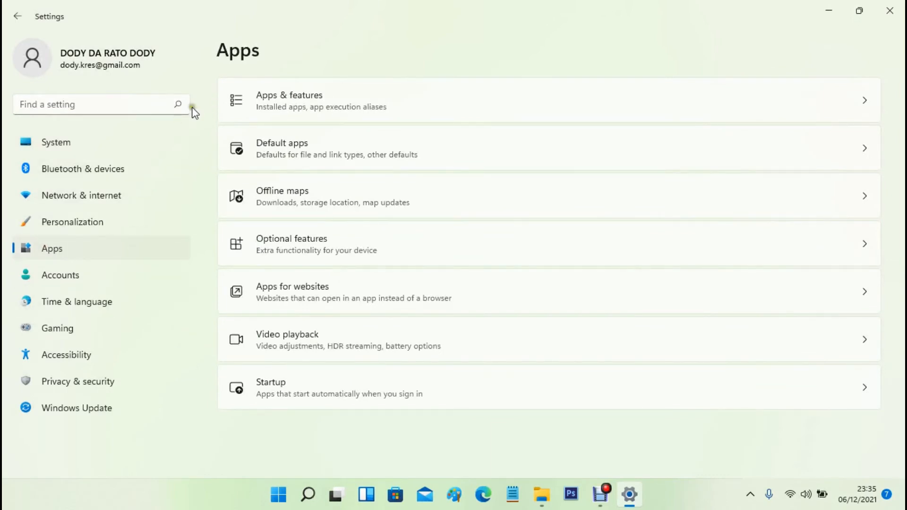
left_click(324, 100)
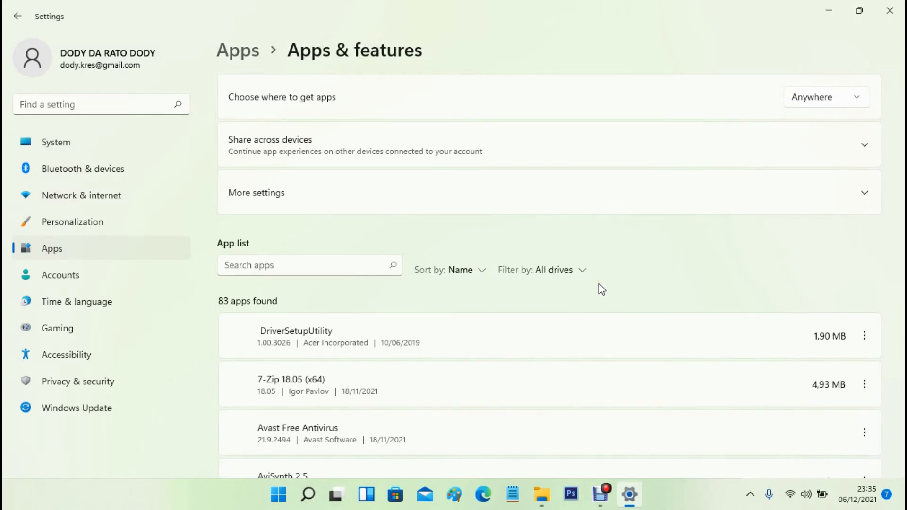
Look through the list of installed apps, from 3D Viewer down to CCleaner, and return to its beginning.
scroll(682, 261, "down", 7)
scroll(684, 263, "down", 3)
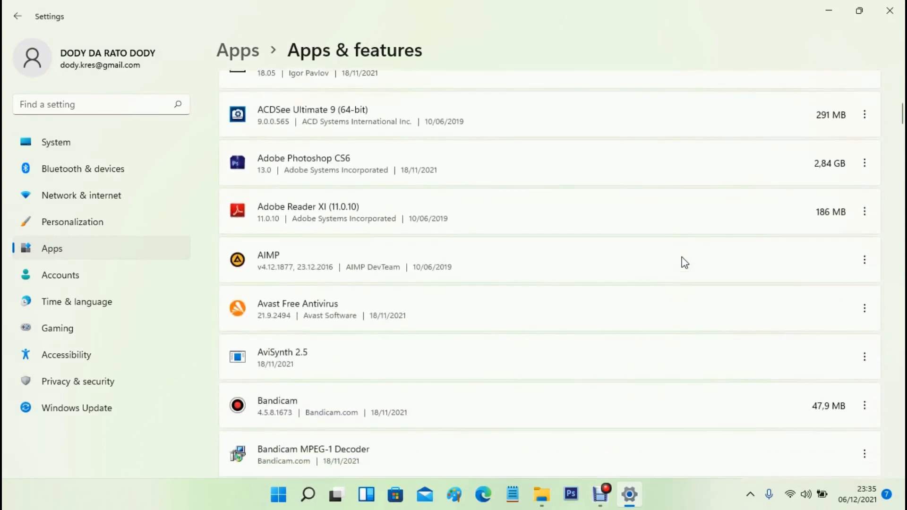
scroll(685, 262, "down", 3)
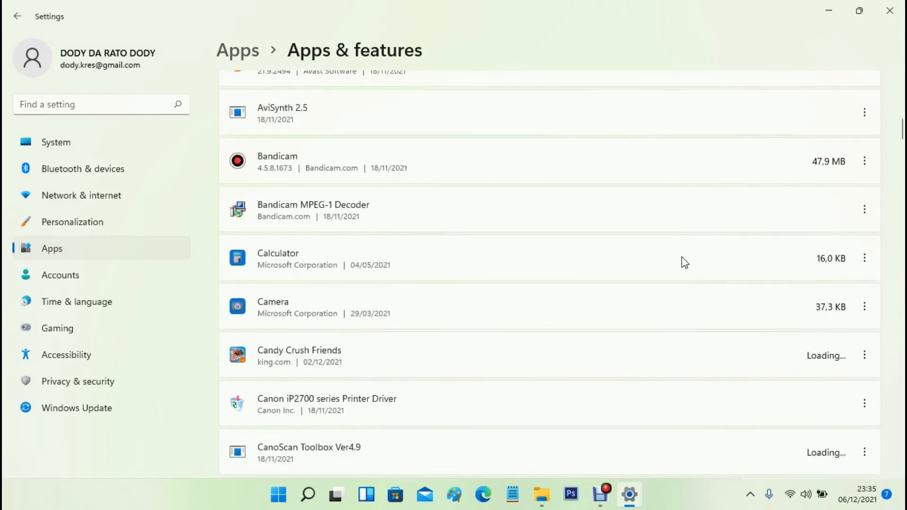
scroll(684, 263, "down", 1)
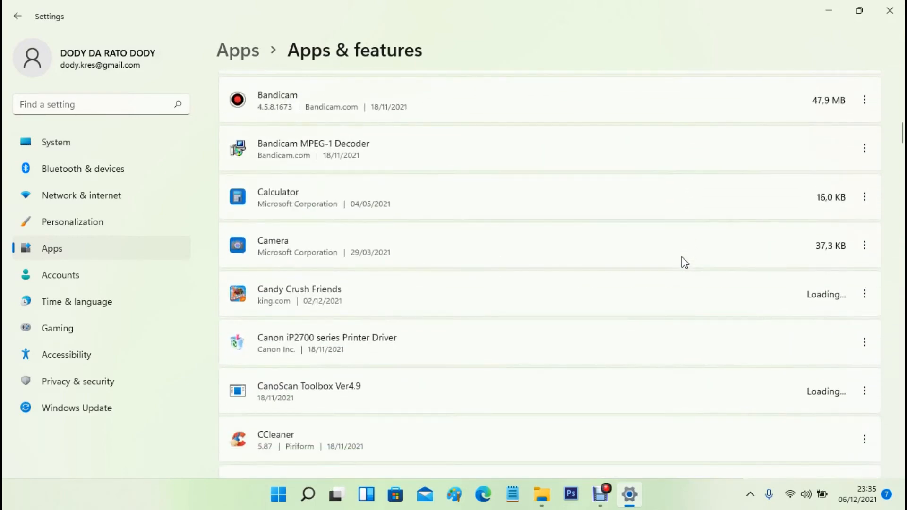
scroll(681, 258, "up", 2)
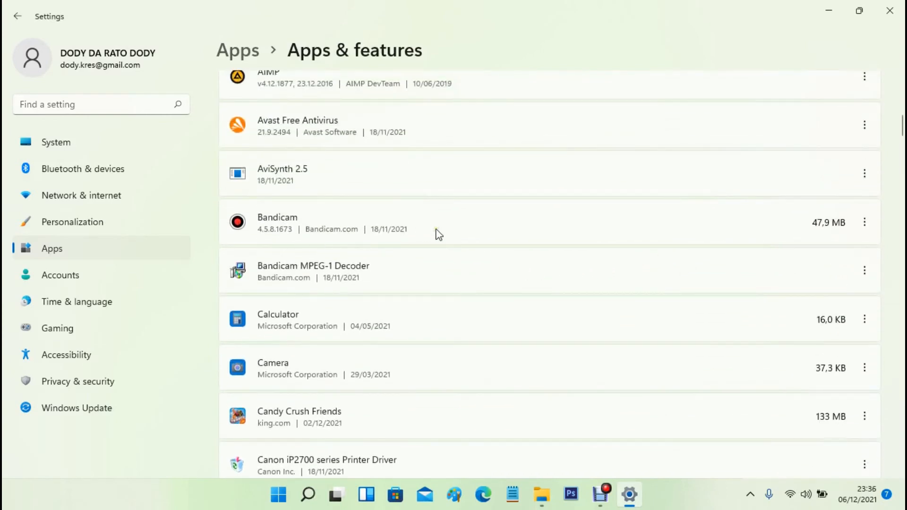
scroll(435, 233, "down", 2)
scroll(430, 233, "up", 3)
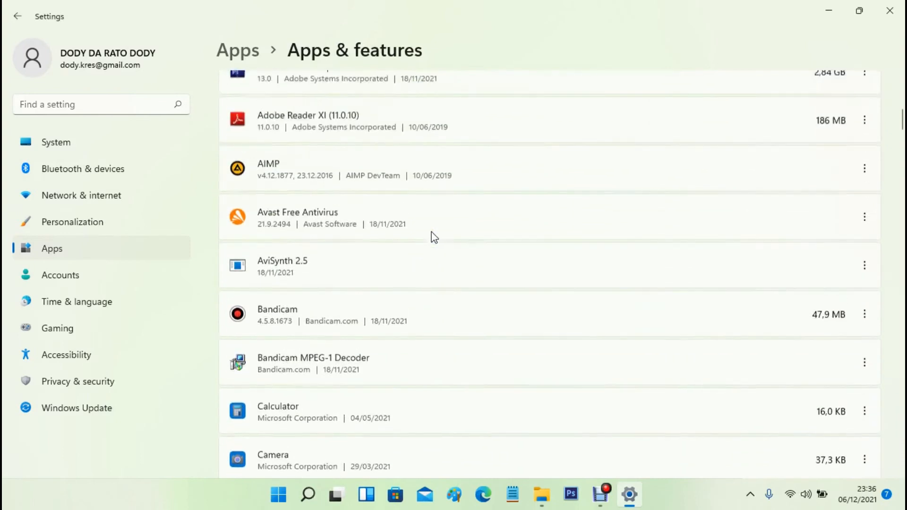
scroll(434, 236, "up", 5)
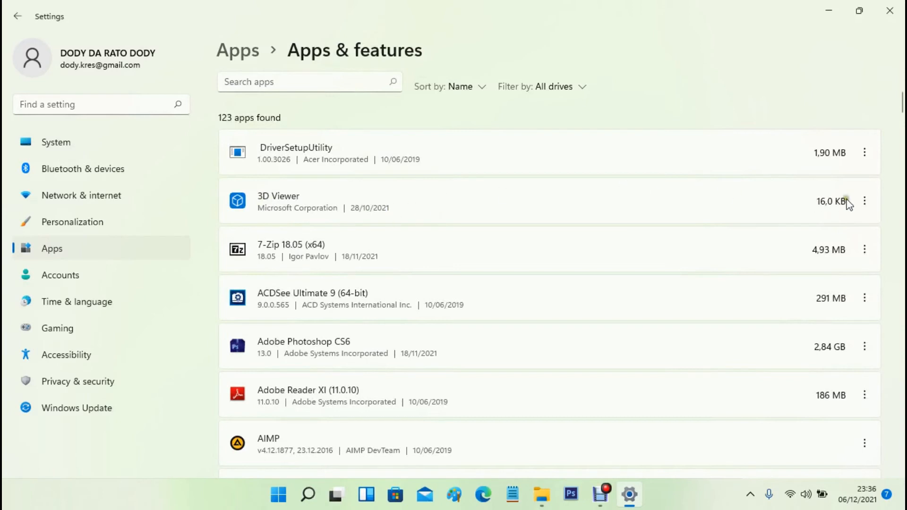
In 3D Viewer's advanced options, choose Never for running in the background, and return to the Apps & features page.
left_click(864, 201)
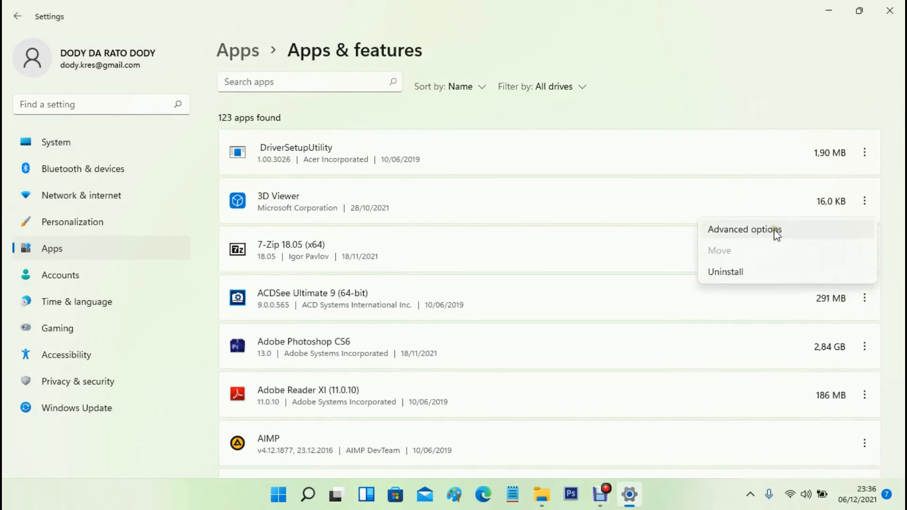
left_click(746, 229)
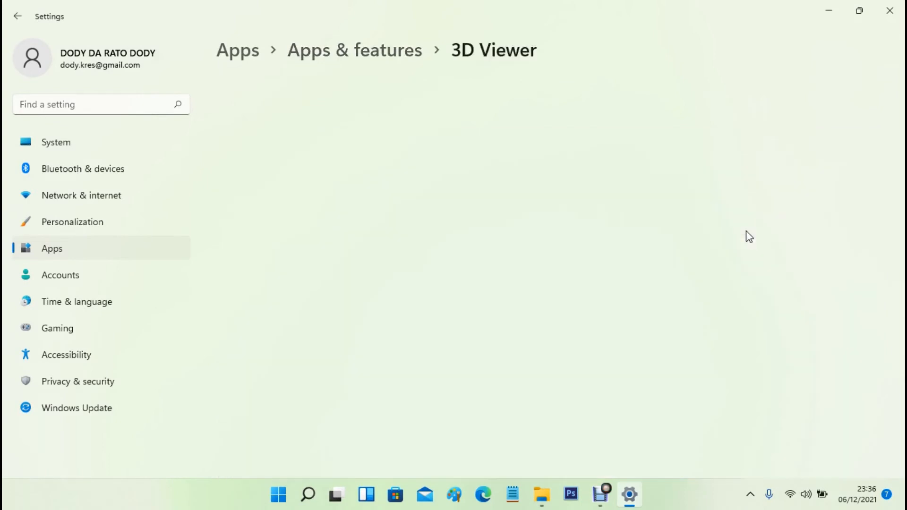
scroll(694, 239, "down", 3)
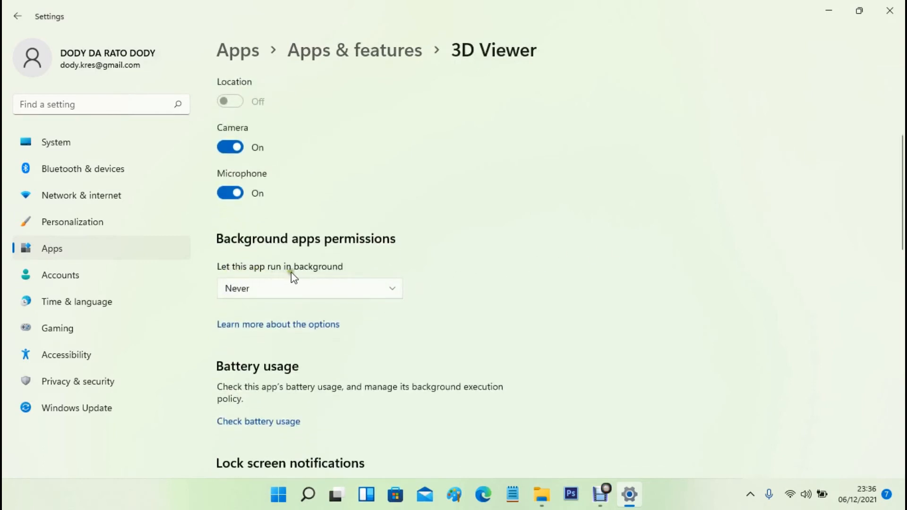
left_click(395, 292)
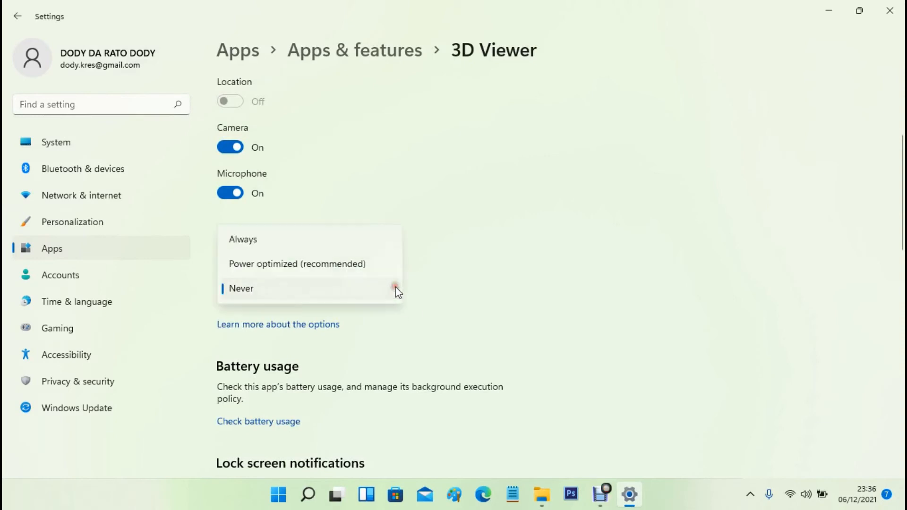
left_click(269, 286)
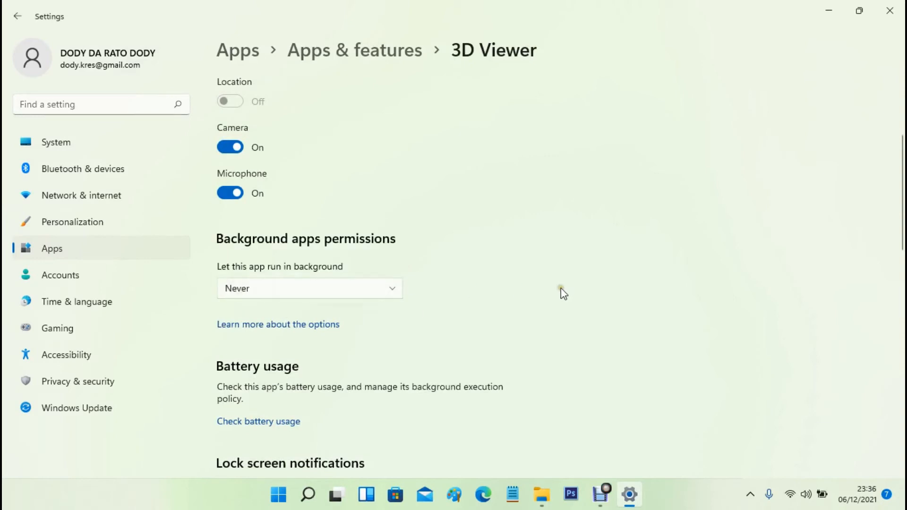
left_click(62, 252)
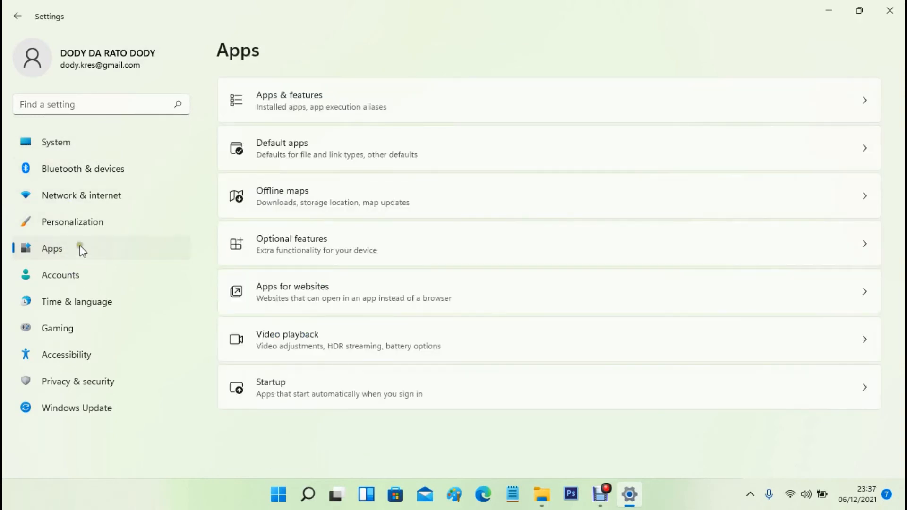
left_click(330, 107)
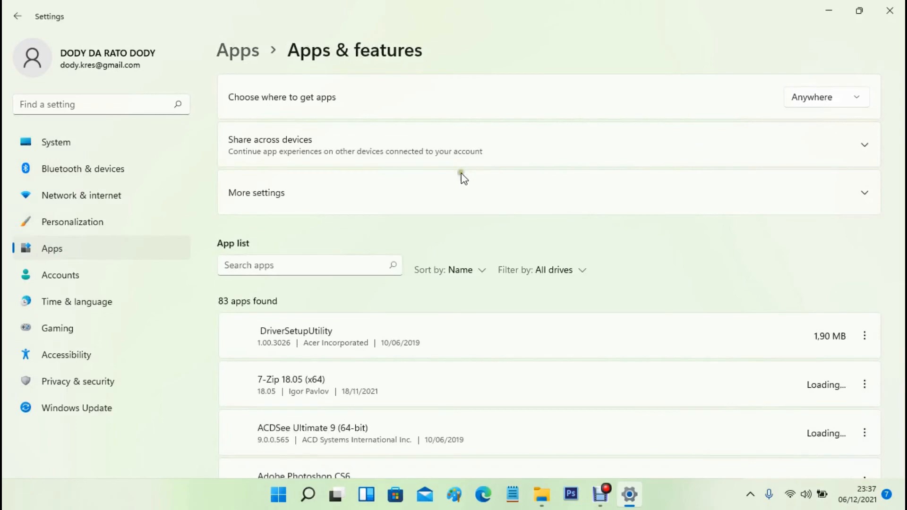
In Cortana's advanced options, choose Never for letting the app run in the background.
scroll(442, 315, "down", 5)
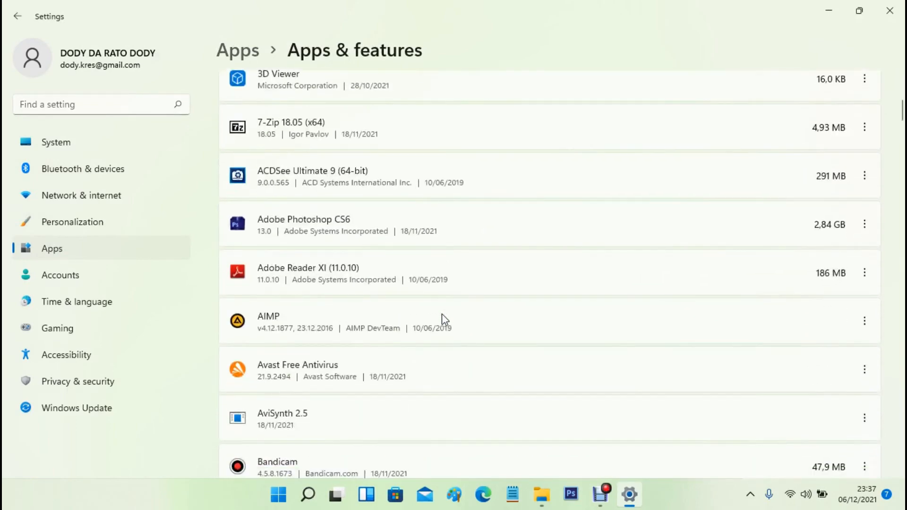
scroll(451, 314, "down", 6)
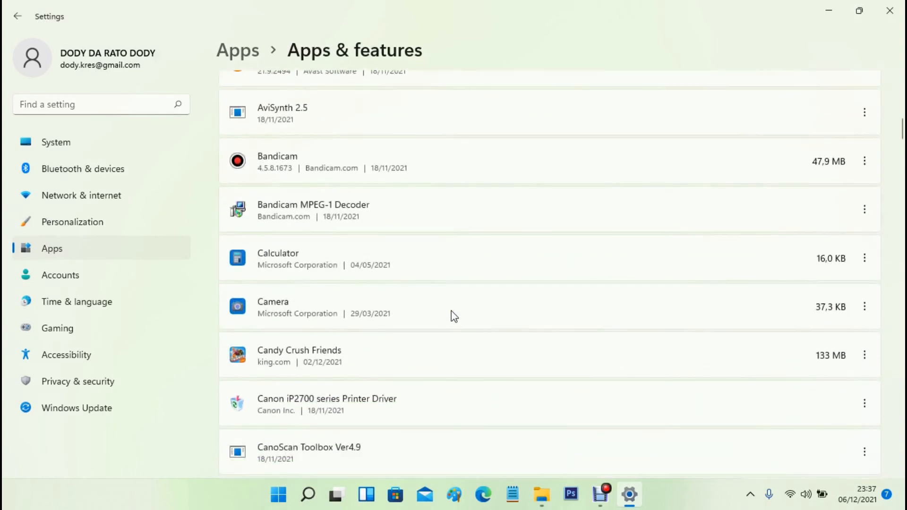
scroll(453, 315, "down", 2)
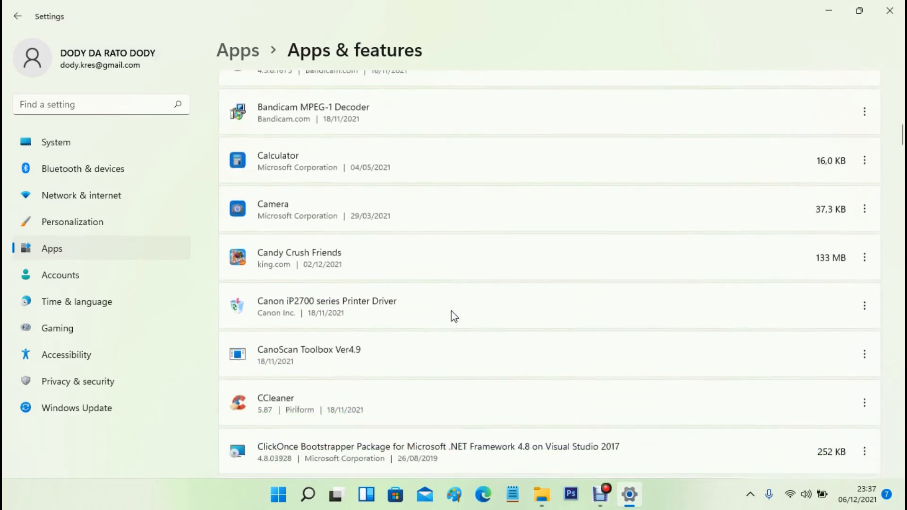
scroll(453, 316, "down", 2)
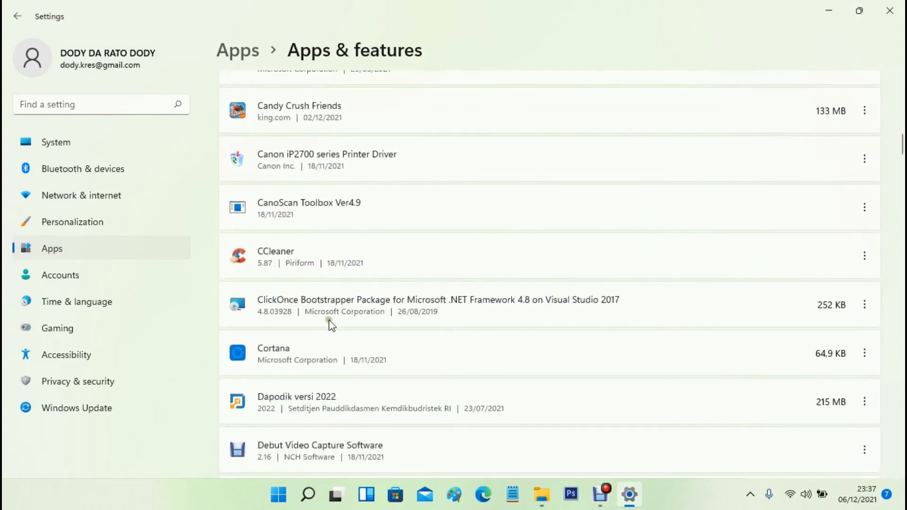
left_click(865, 356)
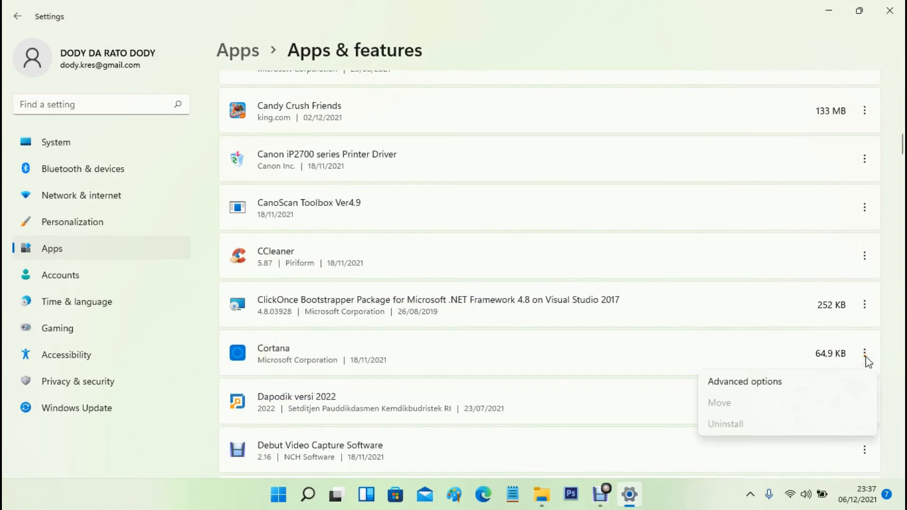
left_click(748, 385)
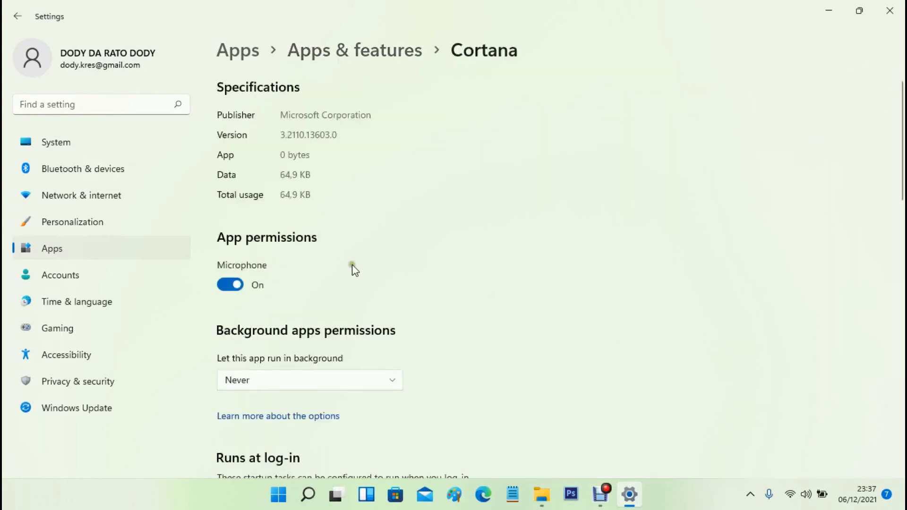
scroll(323, 258, "down", 1)
left_click(309, 317)
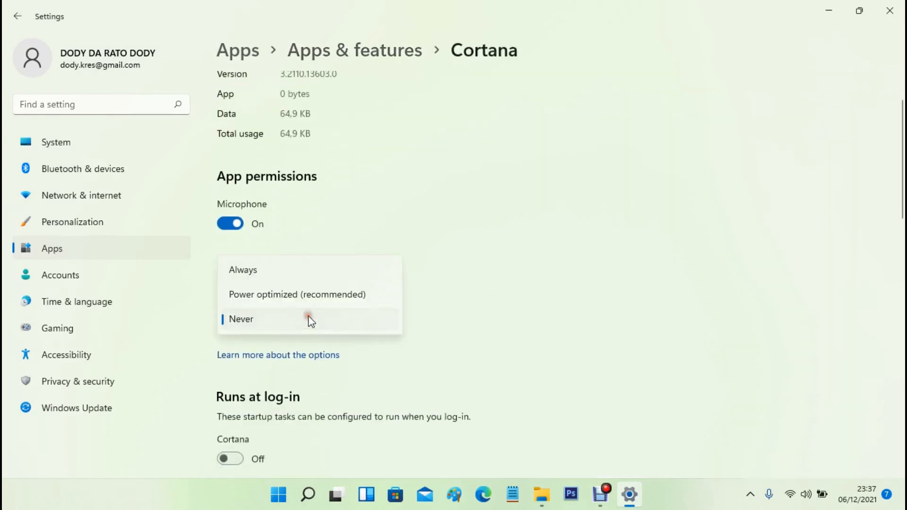
left_click(238, 320)
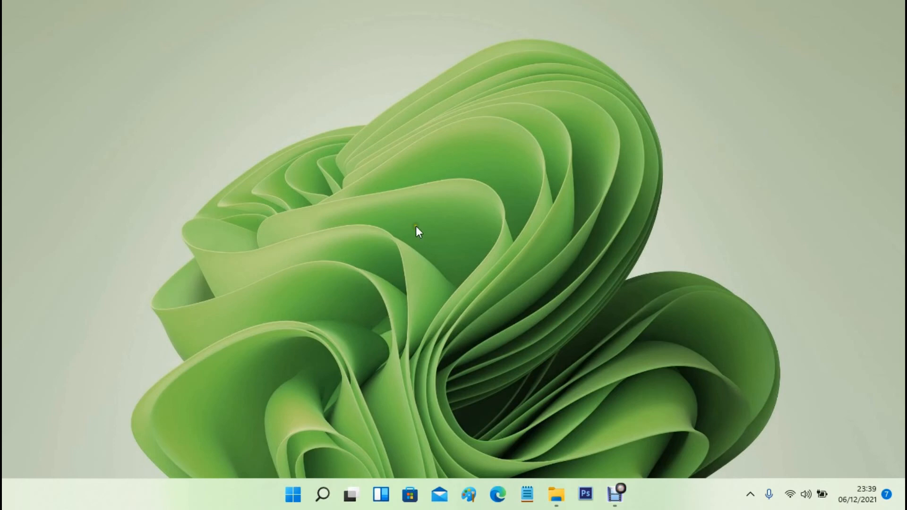
Reopen Windows Settings and turn on Storage Sense on the Storage page of the System category.
right_click(292, 494)
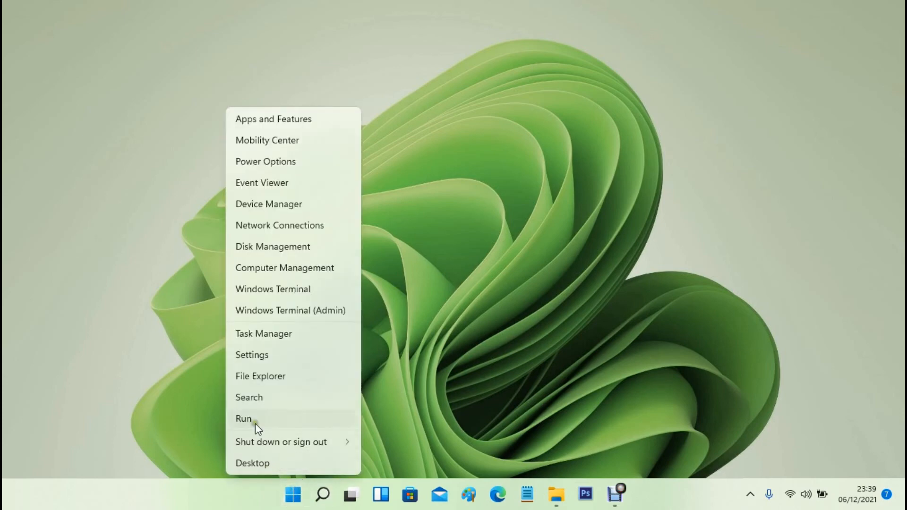
left_click(254, 356)
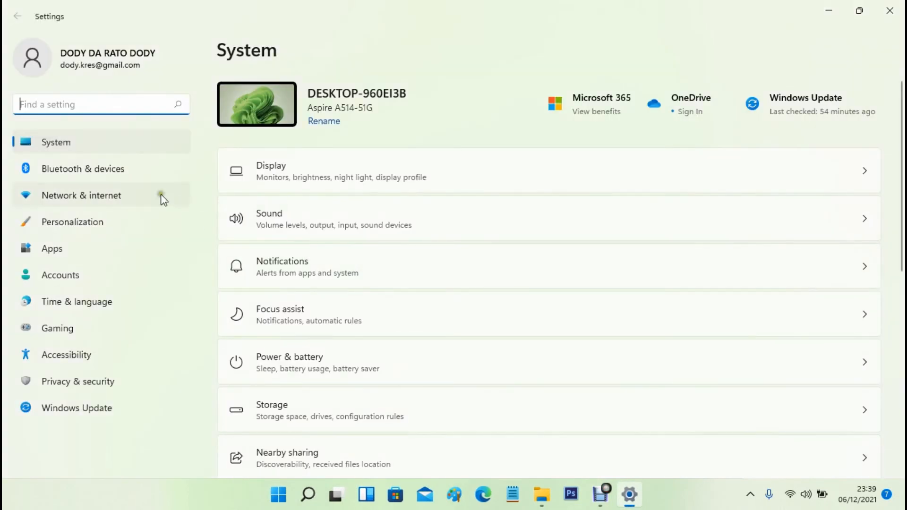
left_click(67, 142)
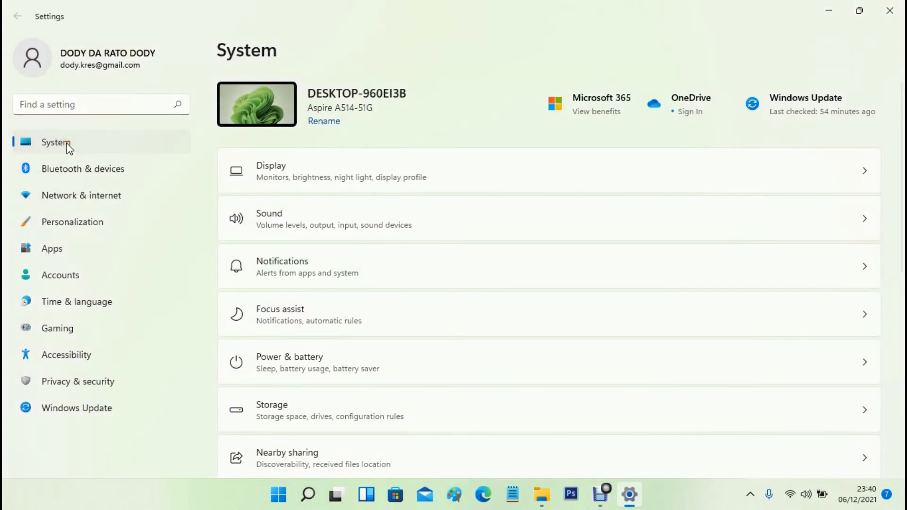
scroll(348, 283, "down", 2)
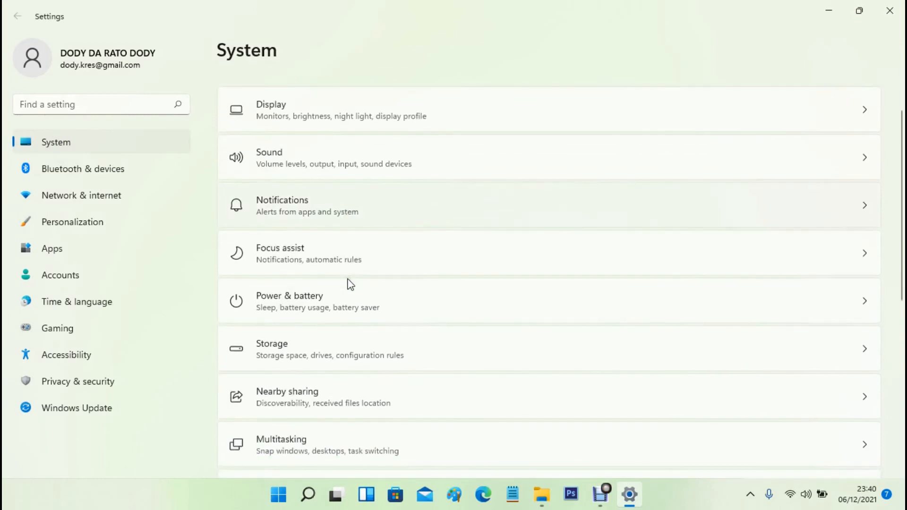
left_click(283, 345)
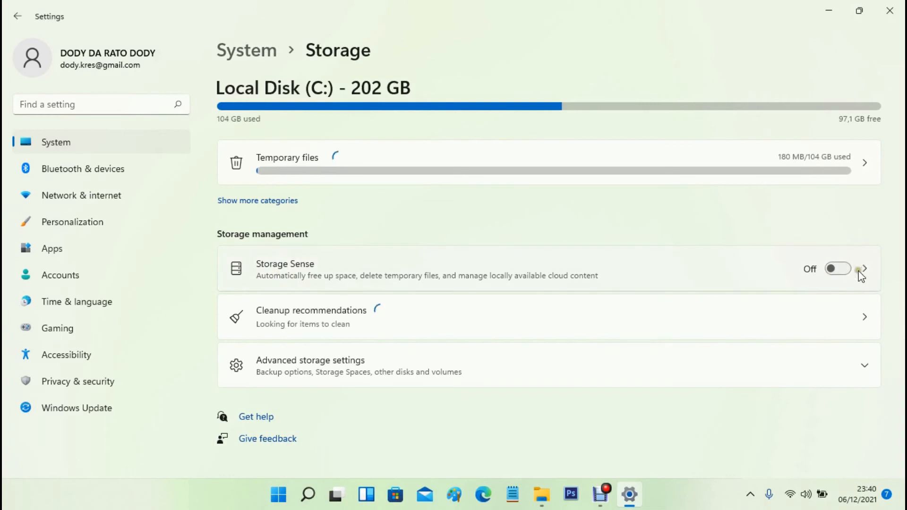
left_click(843, 270)
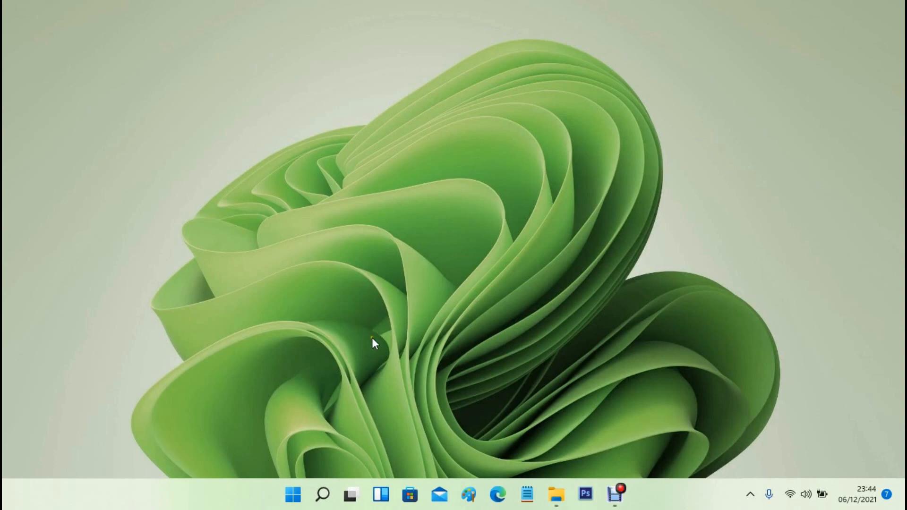
Reopen Windows Settings, turn off Transparency effects on the Colors page of the Personalization category, and close Settings.
right_click(293, 494)
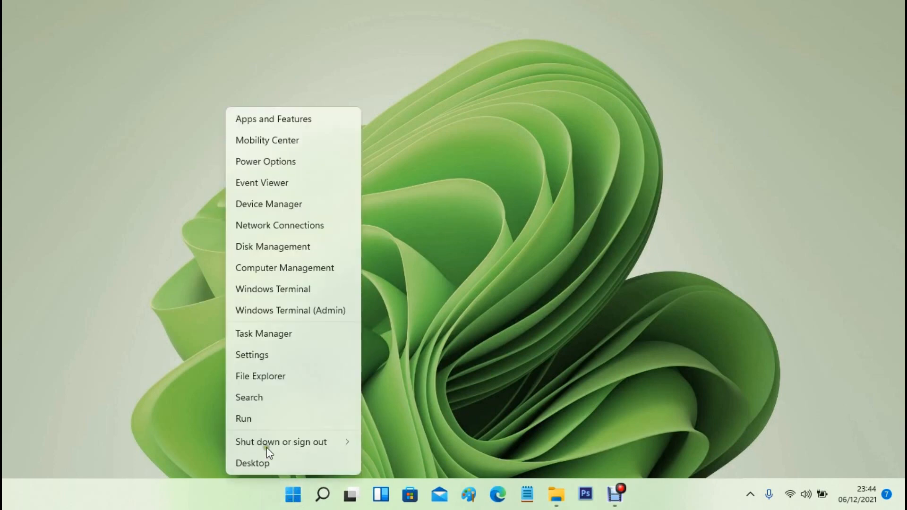
left_click(257, 355)
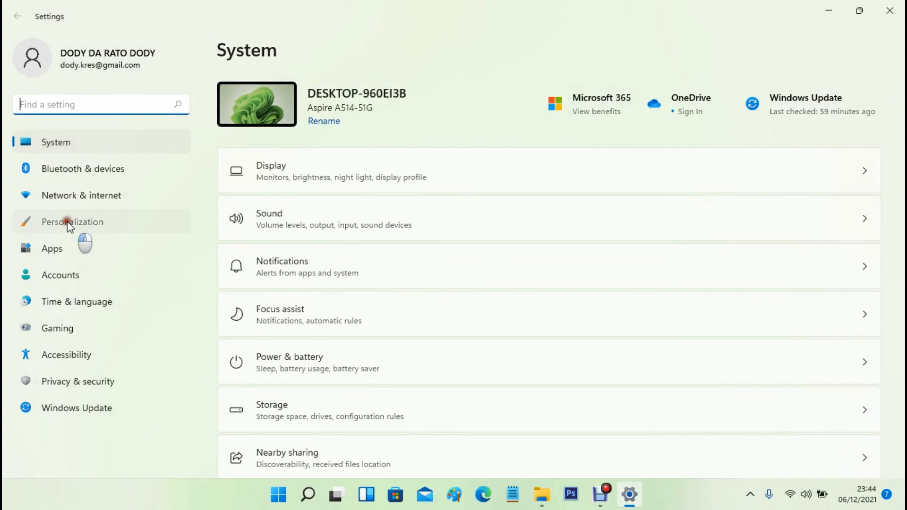
left_click(84, 230)
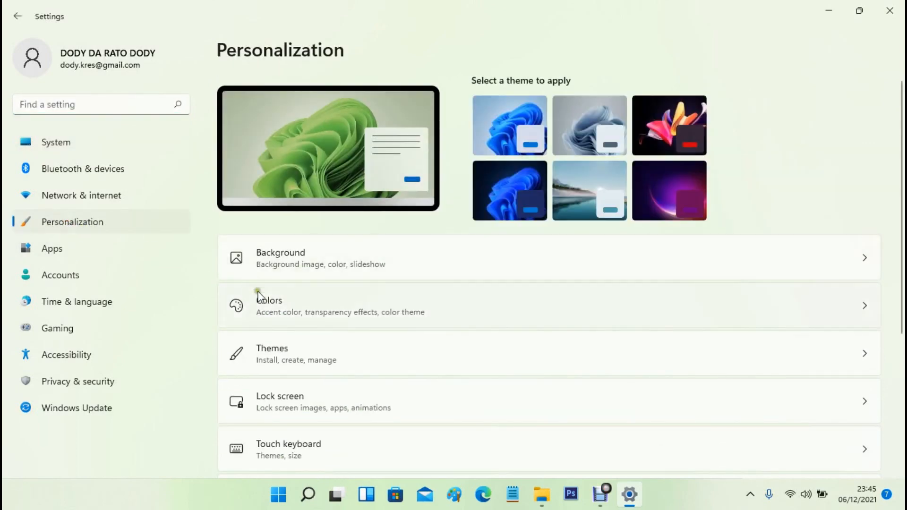
left_click(318, 318)
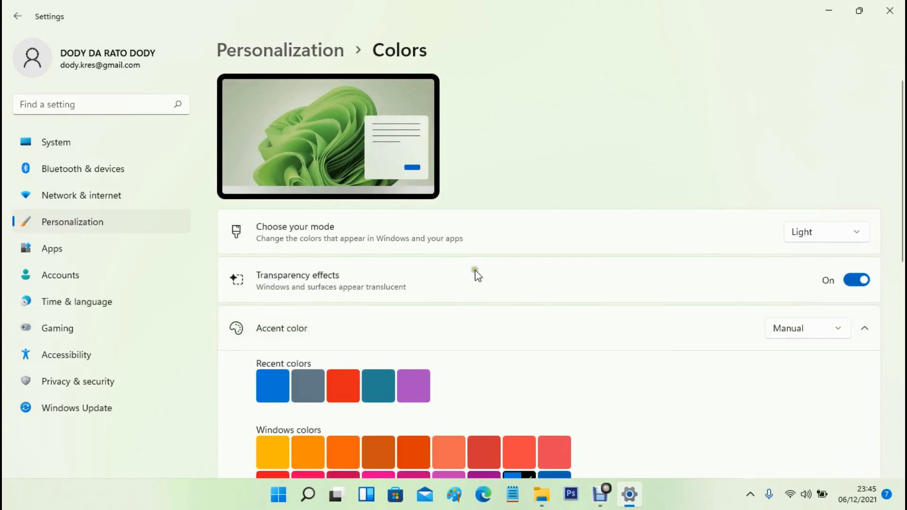
left_click(856, 283)
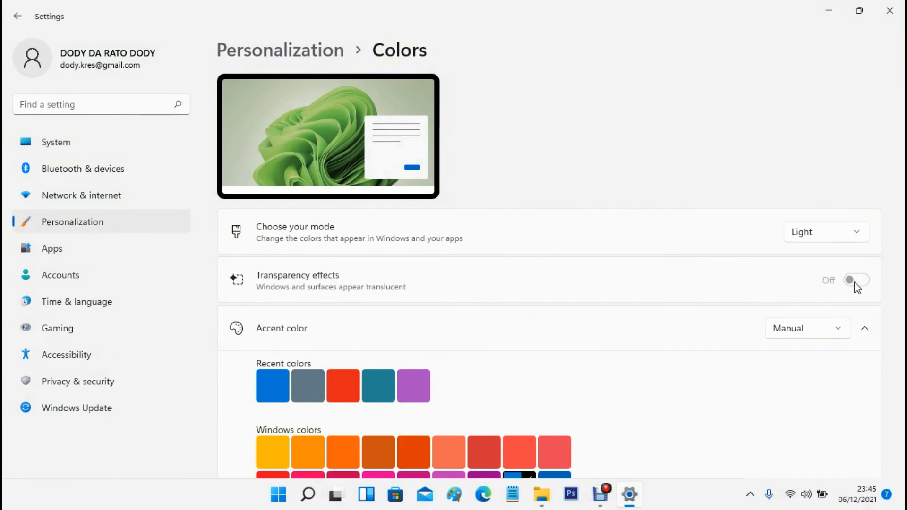
left_click(854, 282)
left_click(854, 282)
left_click(889, 10)
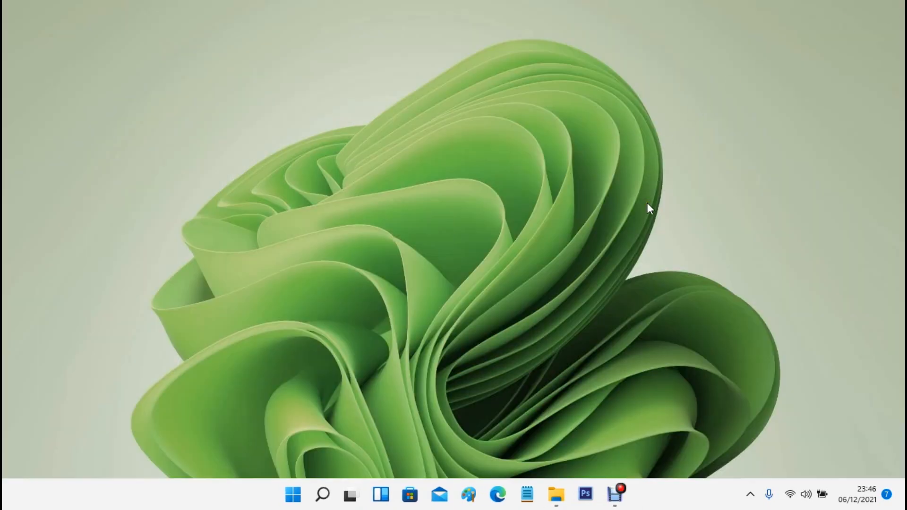